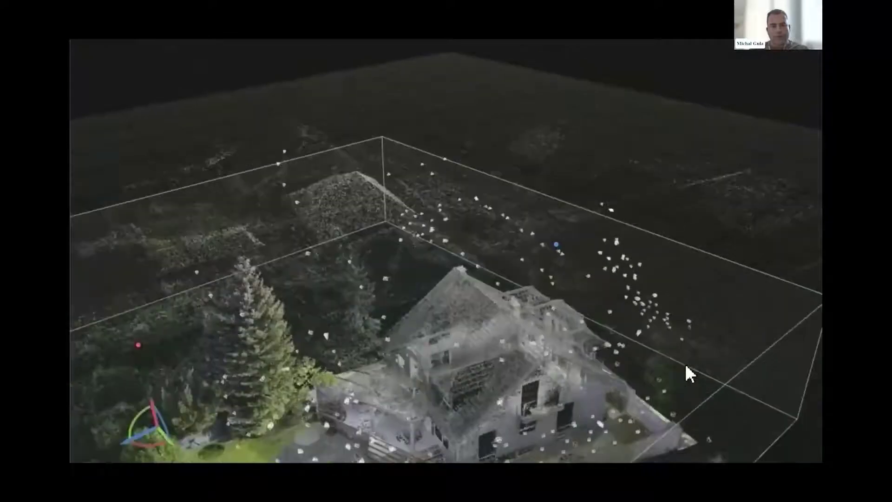
- Examine the aligned point cloud of the house and garden up close, as a whole and from above
scroll(669, 343, "down", 4)
scroll(467, 386, "up", 6)
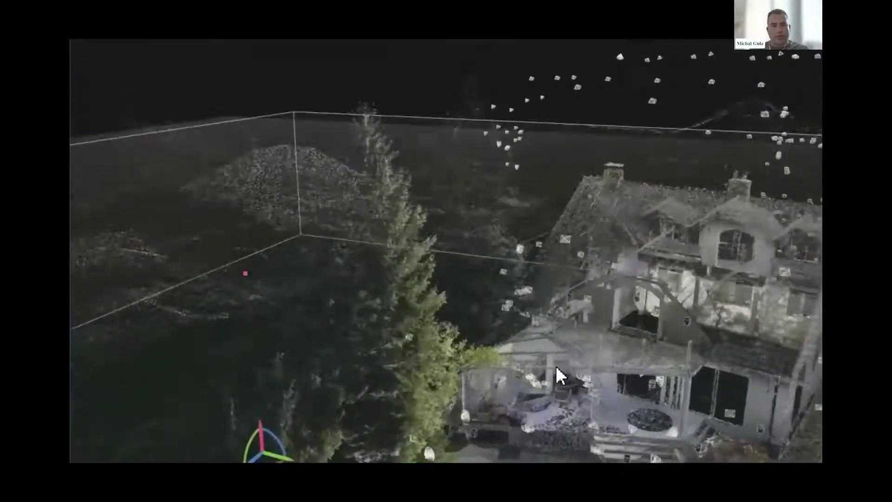
right_click_drag(556, 366, 514, 393)
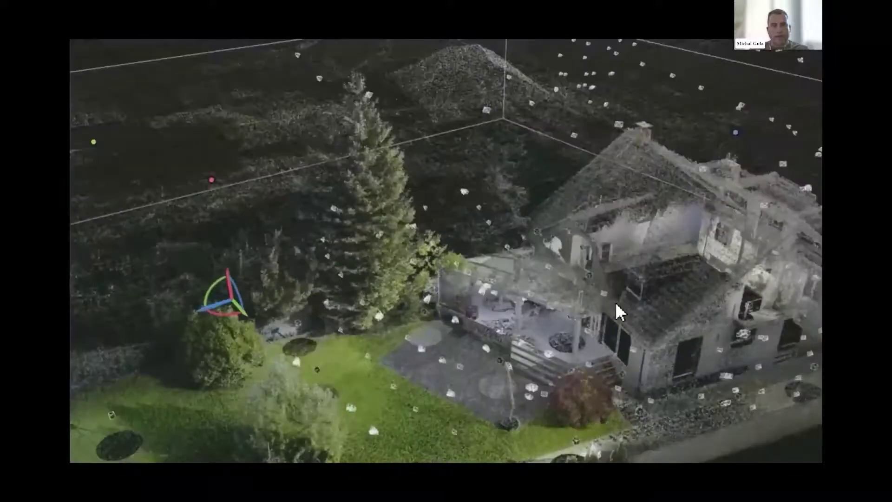
scroll(629, 300, "down", 7)
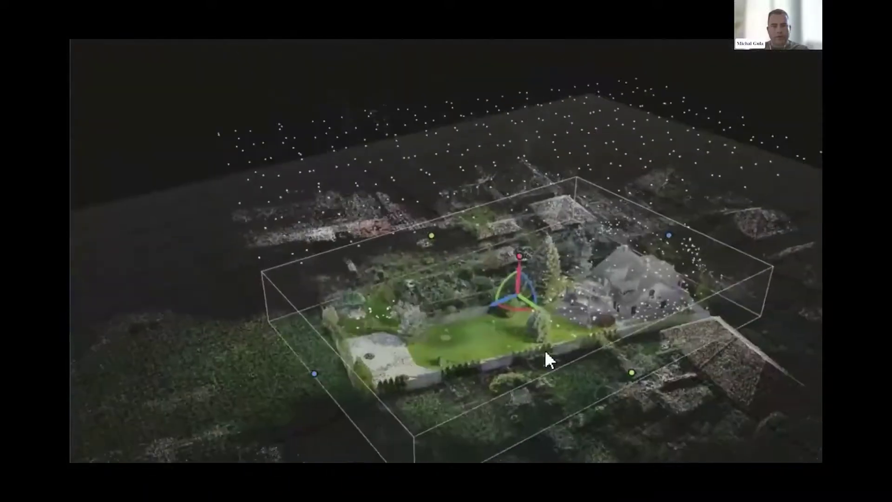
right_click_drag(544, 350, 520, 369)
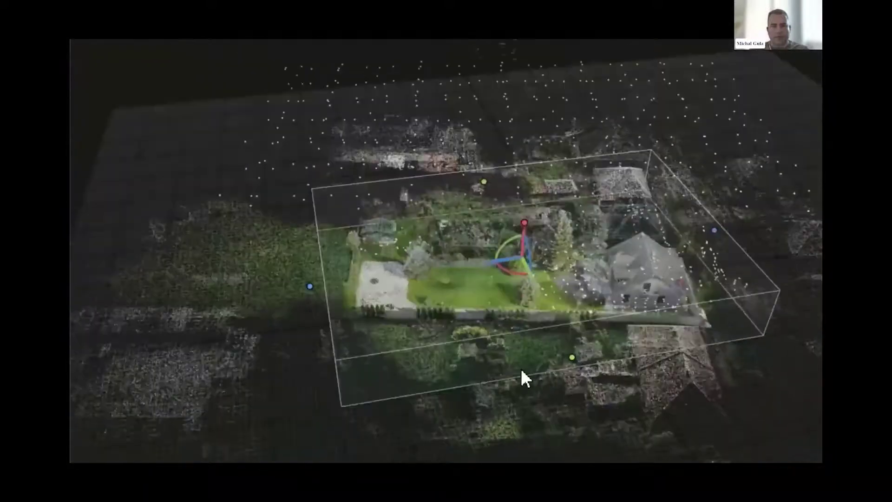
right_click_drag(533, 310, 531, 387)
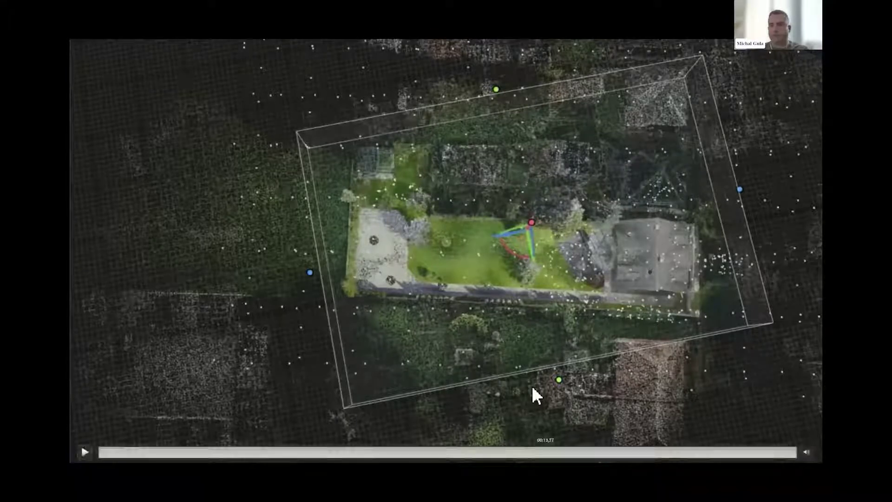
key("Right")
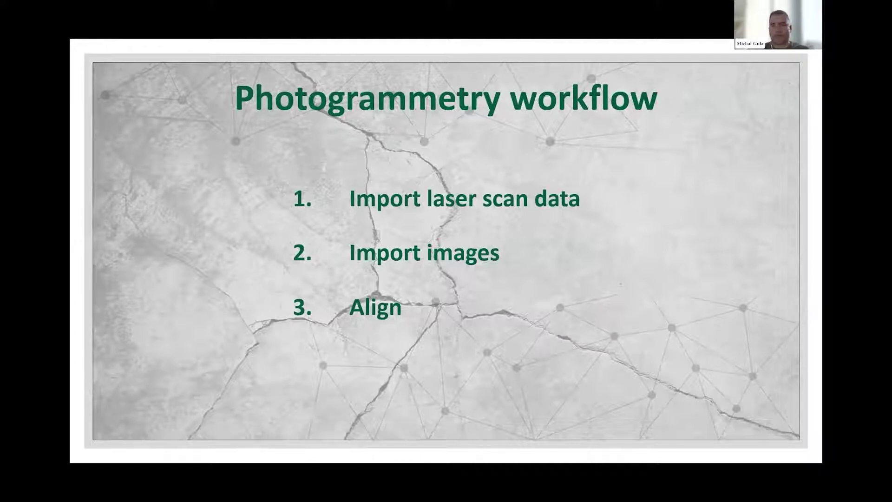
key("alt+Tab")
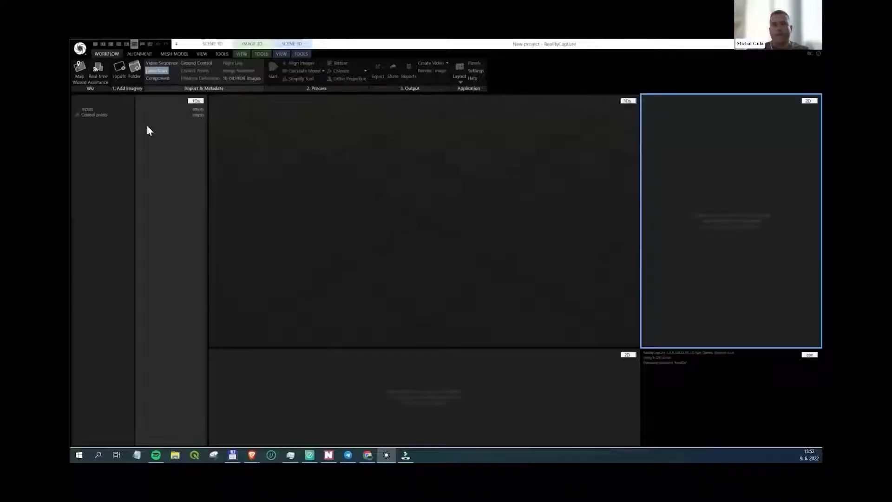
- Import the laser scan from the e57 folder inside Francisciho_house > Francisciho_MESH on the Data-nas drive
left_click(155, 71)
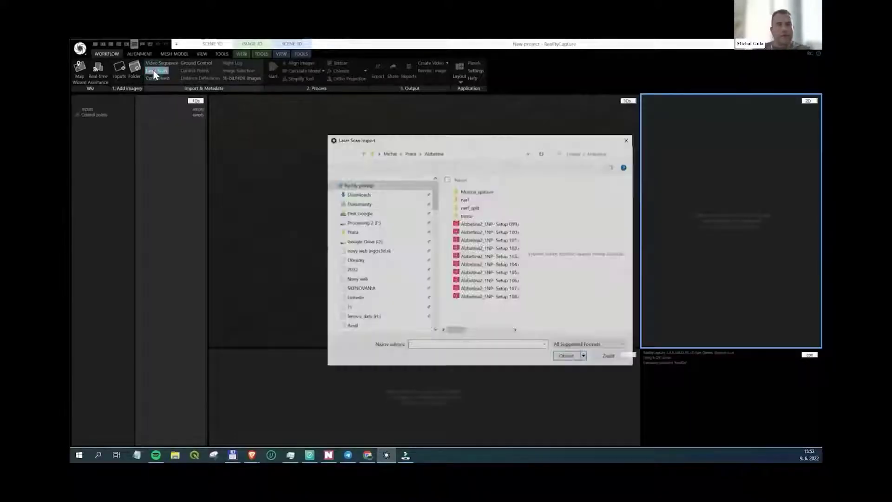
scroll(371, 255, "down", 10)
left_click(372, 272)
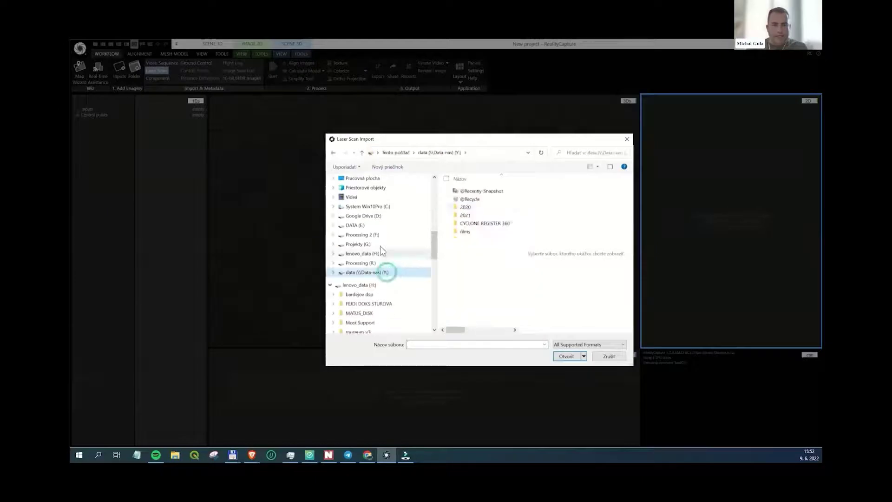
double_click(472, 207)
double_click(476, 199)
double_click(477, 201)
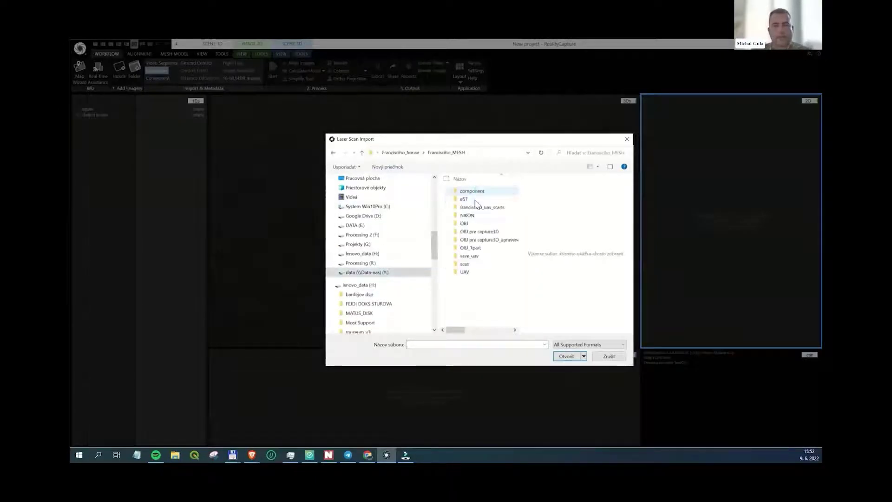
double_click(476, 199)
left_click(475, 191)
left_click(565, 356)
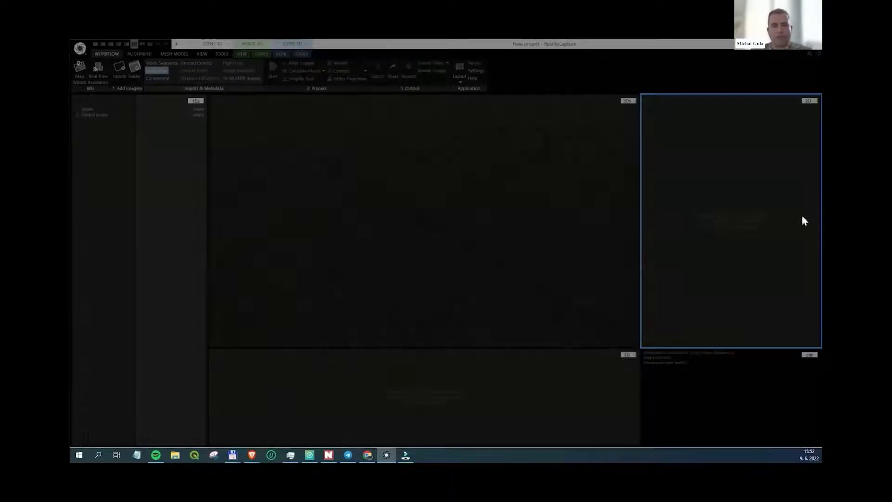
left_click(448, 240)
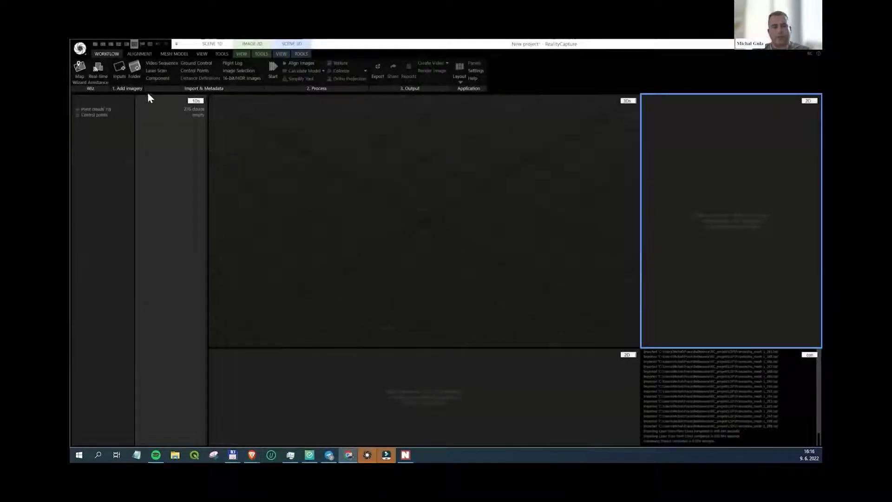
- Add all images from the Auto subfolder of the Francisciho_MESH UAV folder on the Data-nas drive
left_click(135, 69)
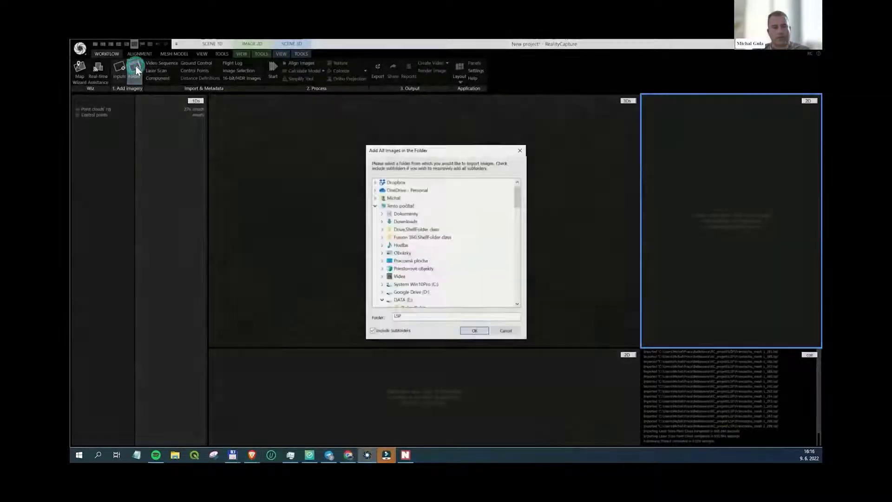
scroll(445, 241, "down", 5)
left_click(436, 213)
left_click(407, 237)
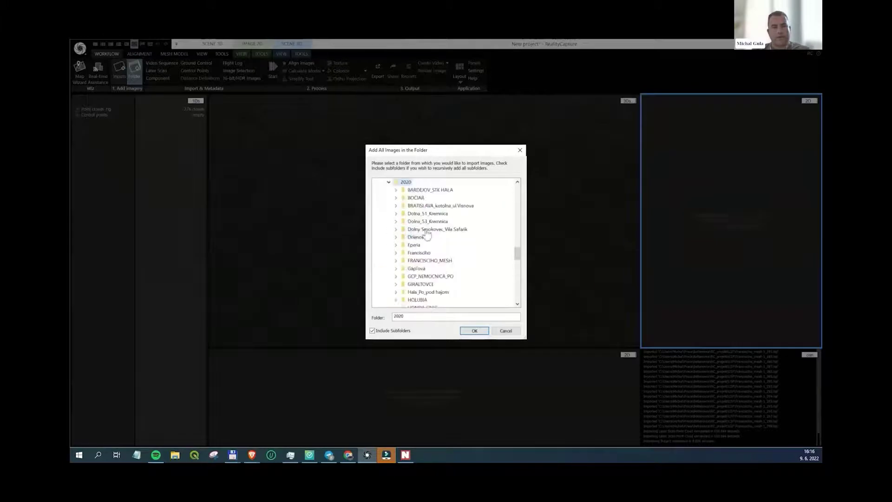
left_click(425, 261)
left_click(432, 277)
left_click(438, 284)
scroll(474, 249, "down", 1)
scroll(433, 265, "down", 1)
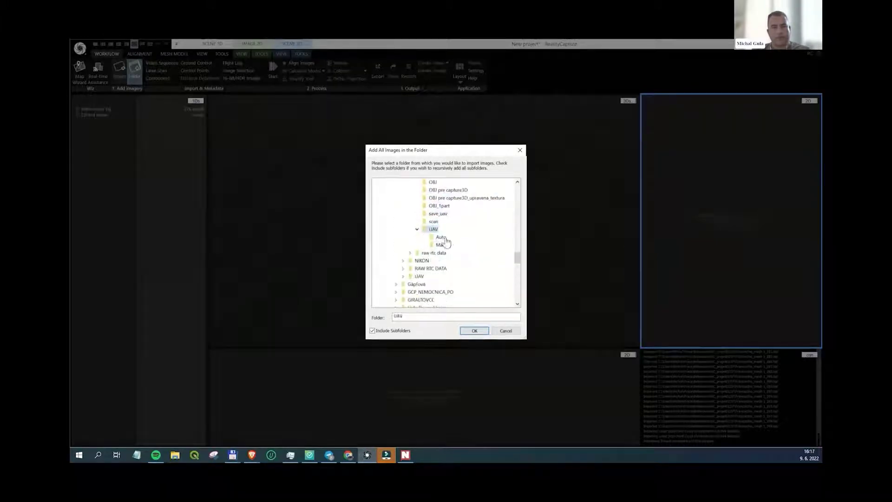
left_click(436, 243)
left_click(474, 331)
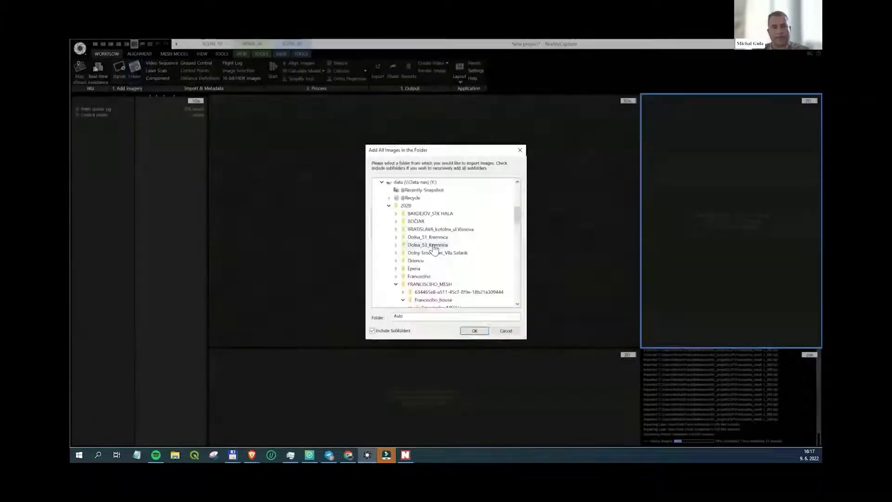
- Add all images from the UAV Manual folder and from the NIKON folder
scroll(434, 248, "down", 2)
left_click(439, 268)
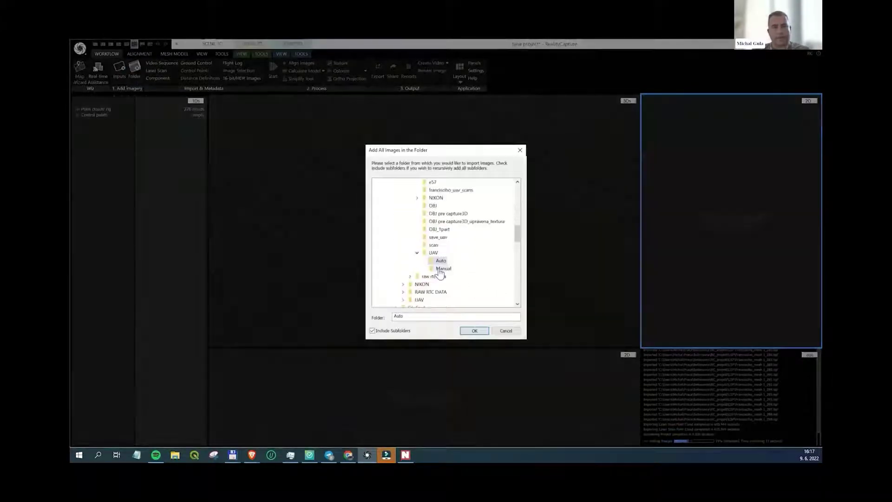
left_click(474, 331)
left_click(133, 67)
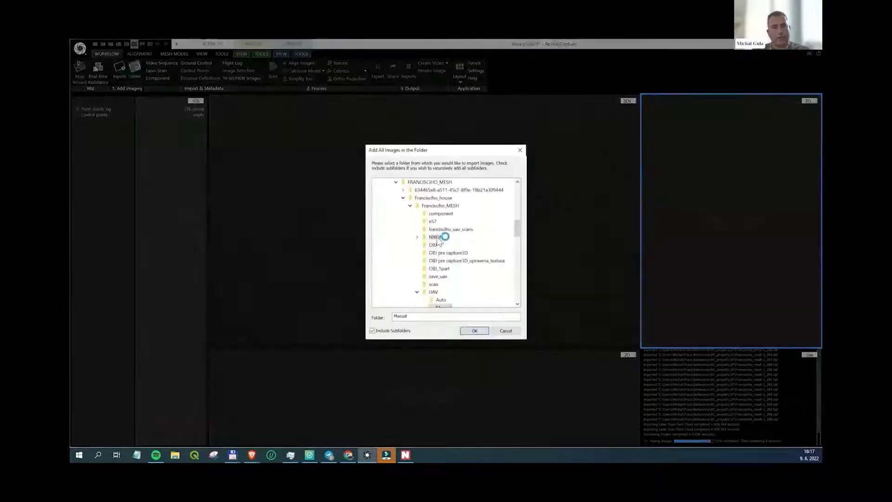
left_click(439, 241)
left_click(474, 330)
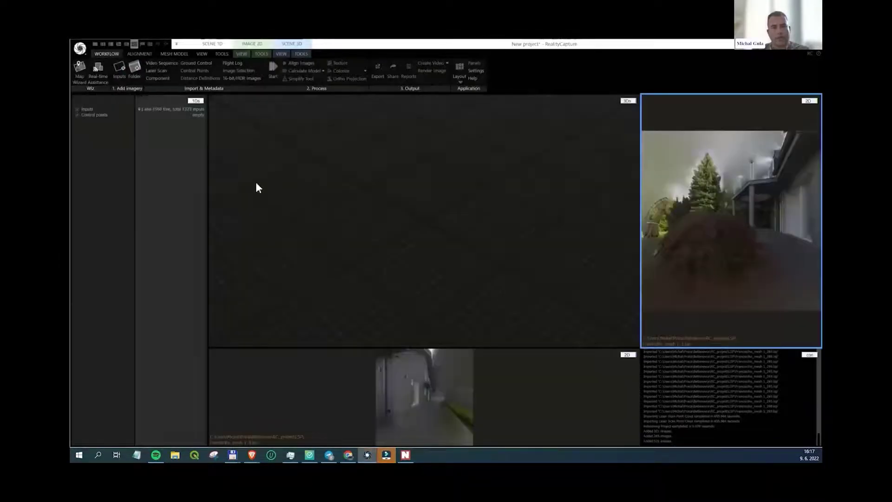
- Align the imported images and laser scans
left_click(135, 54)
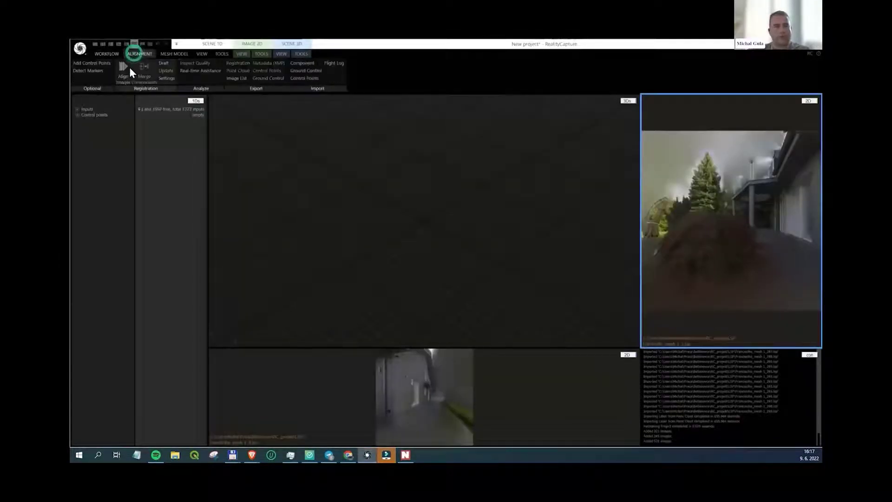
left_click(123, 70)
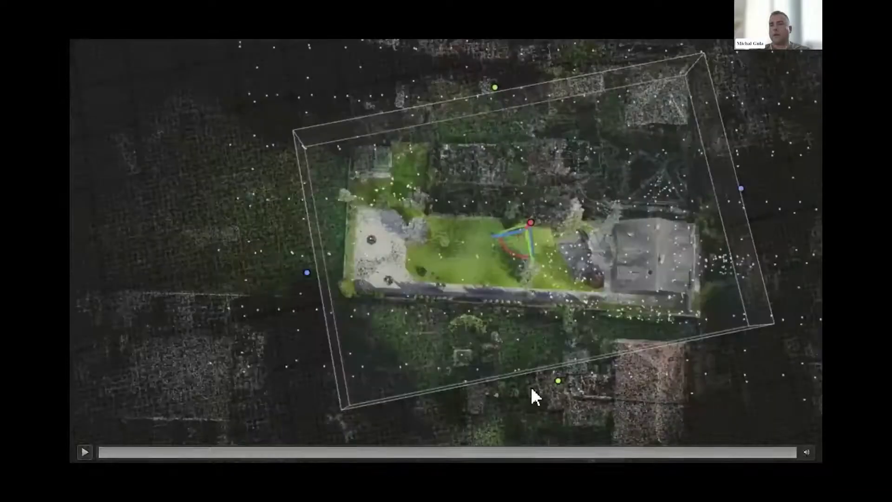
left_click(515, 452)
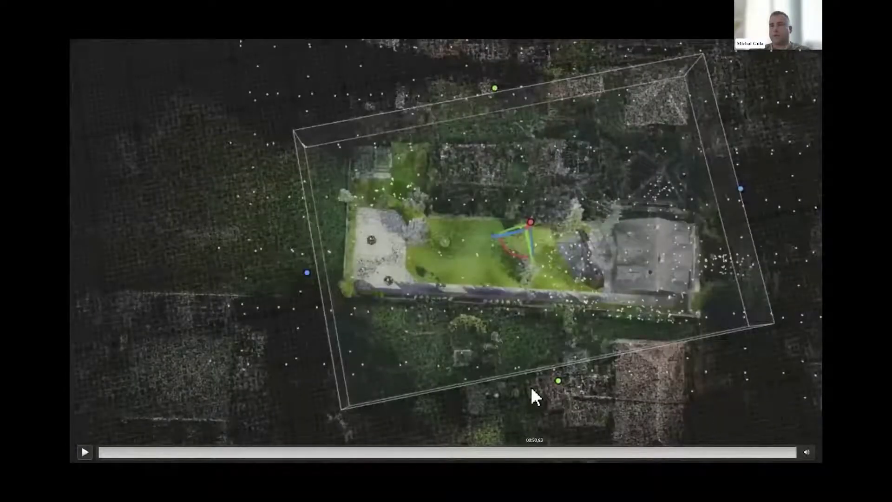
left_click(534, 452)
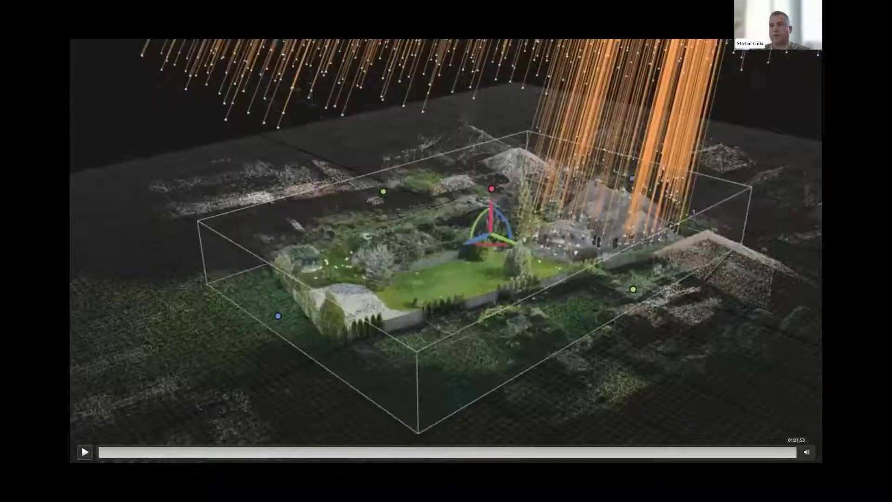
left_click(465, 452)
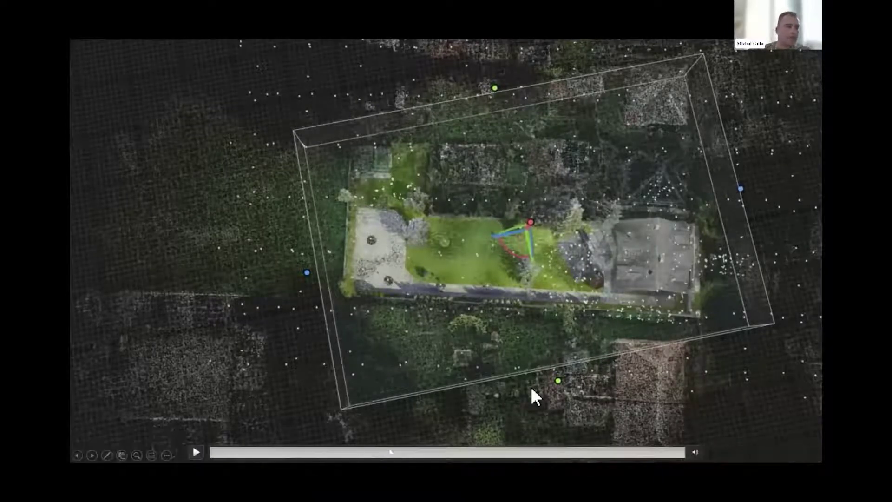
left_click(392, 453)
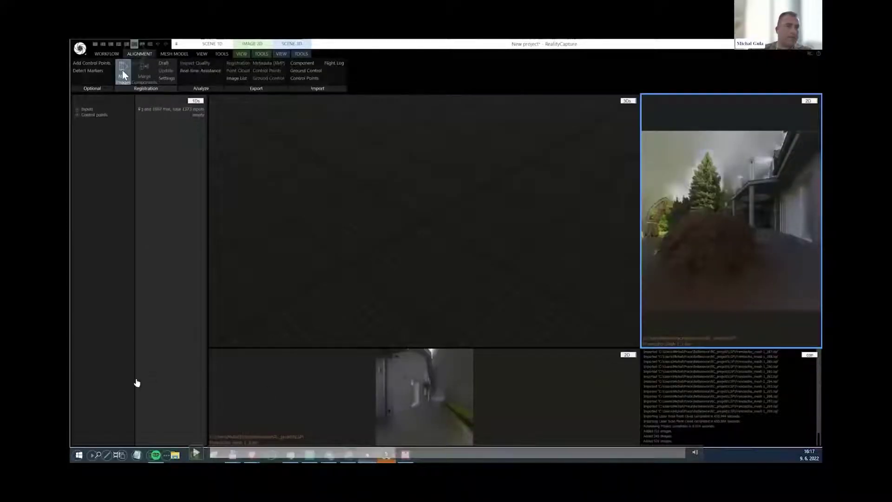
left_click(196, 452)
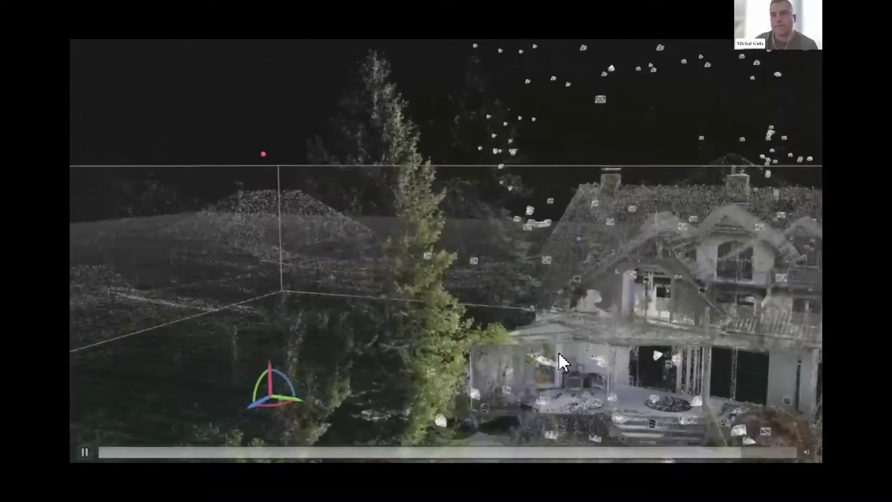
key("Right")
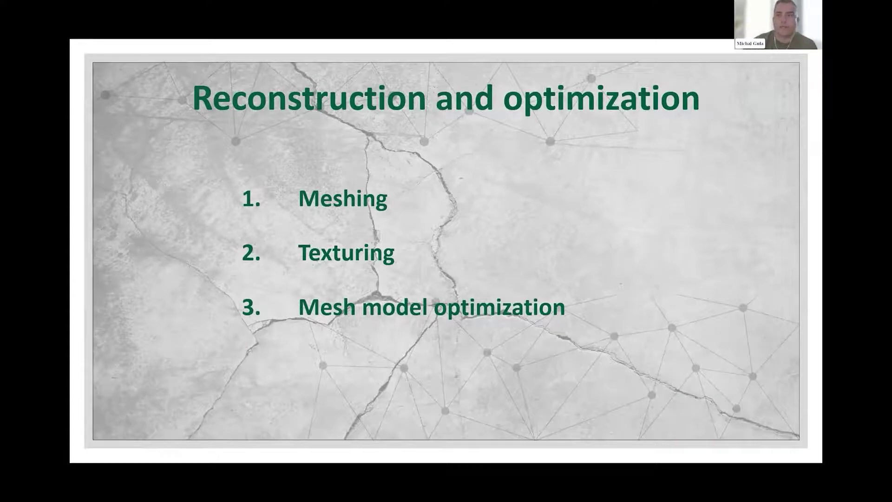
key("alt+Tab")
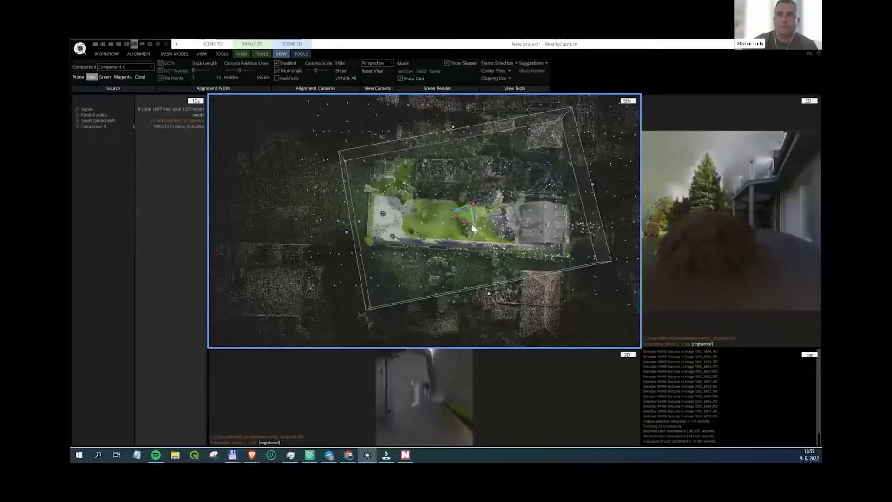
- Rotate the reconstruction region to line up with the house and garden plot, and pull its sides in around the property
scroll(473, 223, "up", 2)
right_click_drag(472, 223, 467, 244)
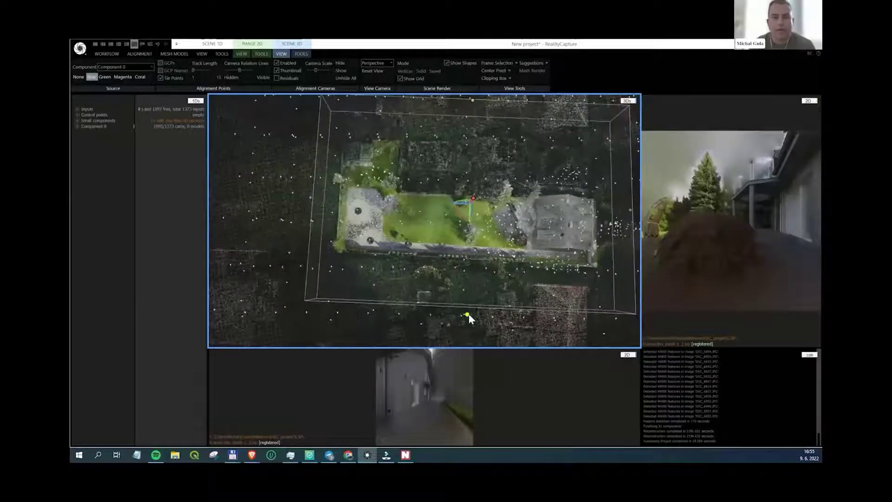
right_click_drag(469, 318, 413, 214)
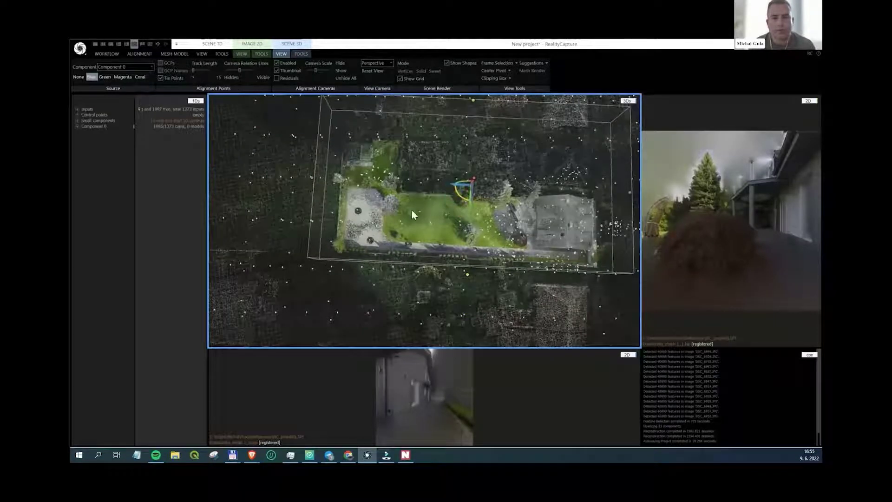
left_click_drag(412, 210, 396, 215)
left_click_drag(629, 193, 621, 194)
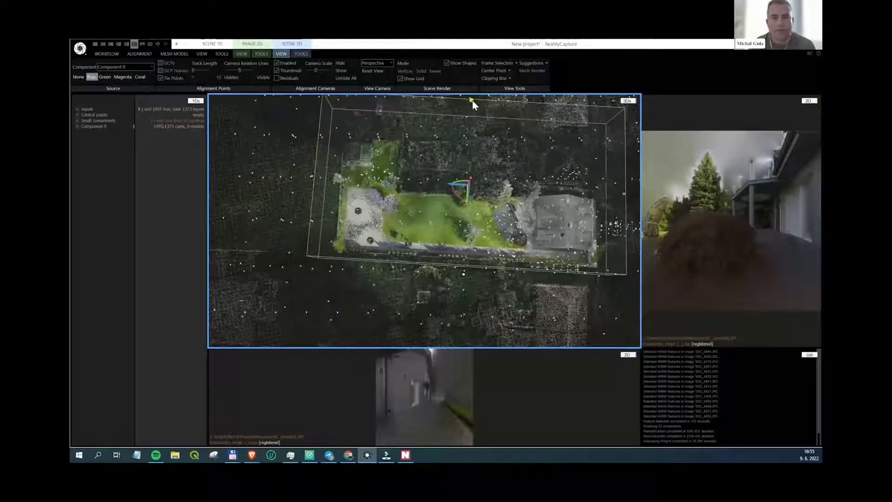
left_click_drag(472, 100, 471, 123)
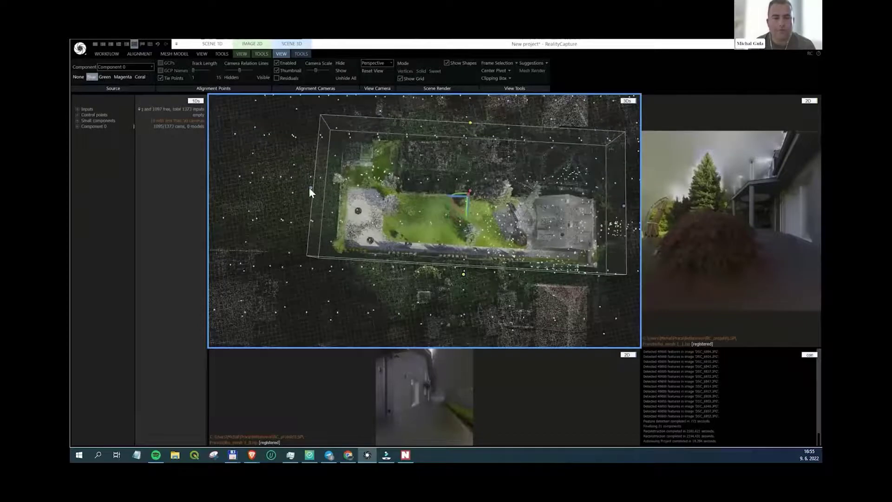
left_click_drag(310, 188, 313, 188)
- Calculate the mesh model in normal detail within the reconstruction region
right_click_drag(470, 313, 462, 228)
scroll(462, 227, "down", 5)
left_click(174, 53)
left_click(147, 71)
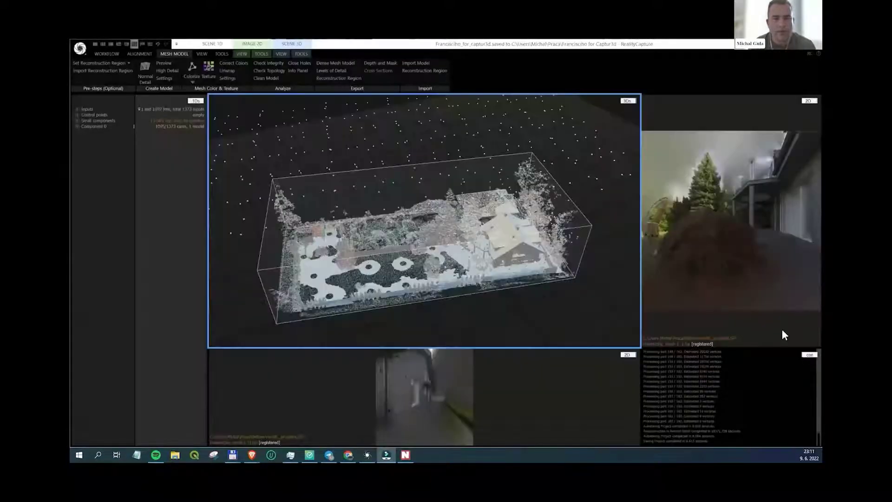
- Inspect the house and garden mesh, and show the properties of Model 1 under Component 0
left_click_drag(596, 341, 470, 271)
scroll(470, 265, "up", 5)
mouse_move(470, 258)
right_mouse_down()
mouse_move(482, 271)
mouse_move(471, 261)
right_mouse_up()
left_click(78, 126)
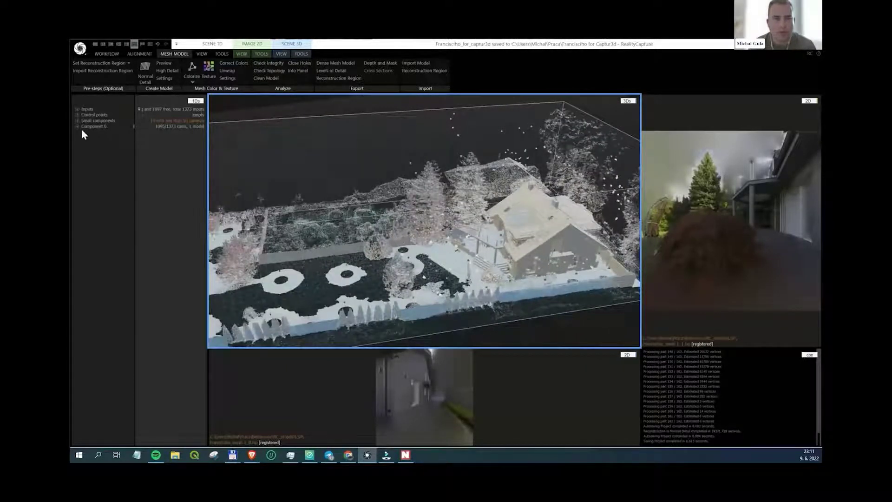
left_click(95, 138)
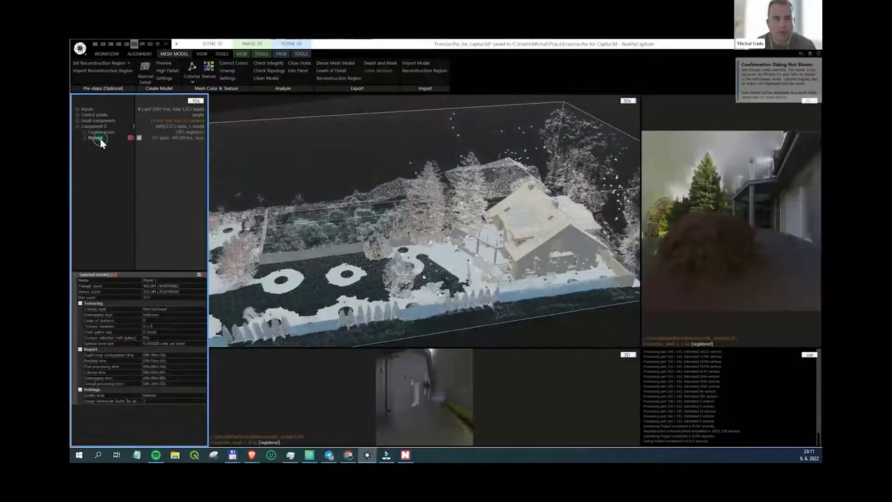
- Simplify Model 1 to an absolute target of 39,500,000 triangles
left_click(300, 53)
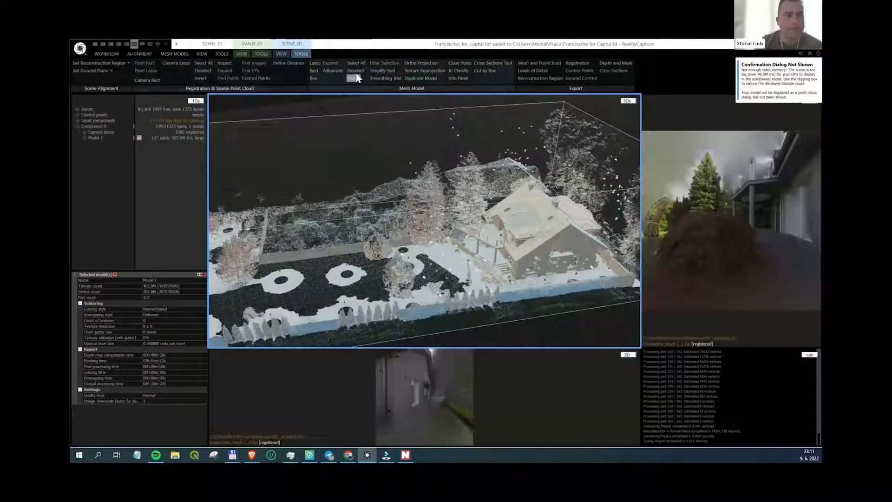
left_click(383, 70)
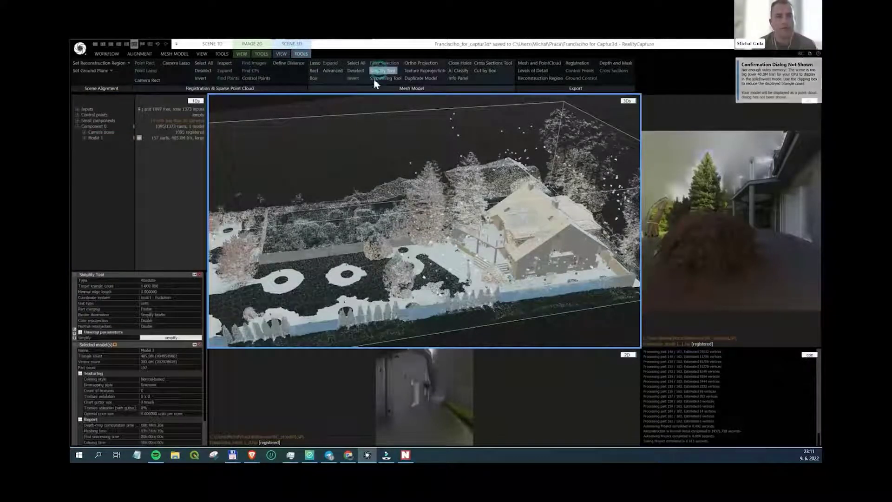
left_click(162, 285)
type("3")
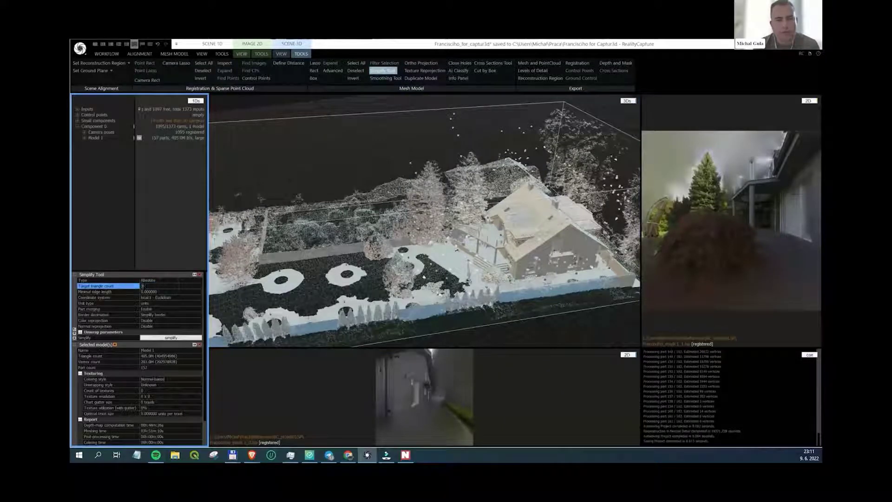
type("00000")
key("Return")
left_click(189, 338)
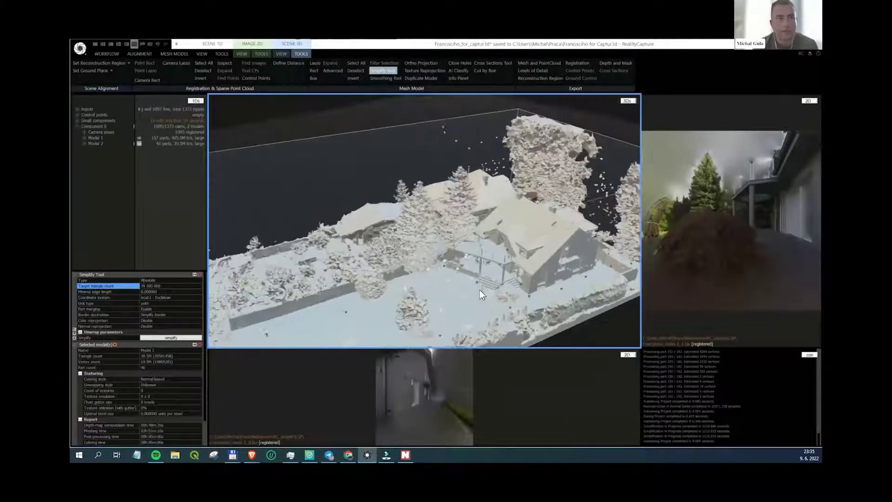
- Unwrap the simplified Model 2 with fixed texel size and 4096 x 4096 maximum texture resolution, and calculate its texture
left_click_drag(479, 289, 505, 261)
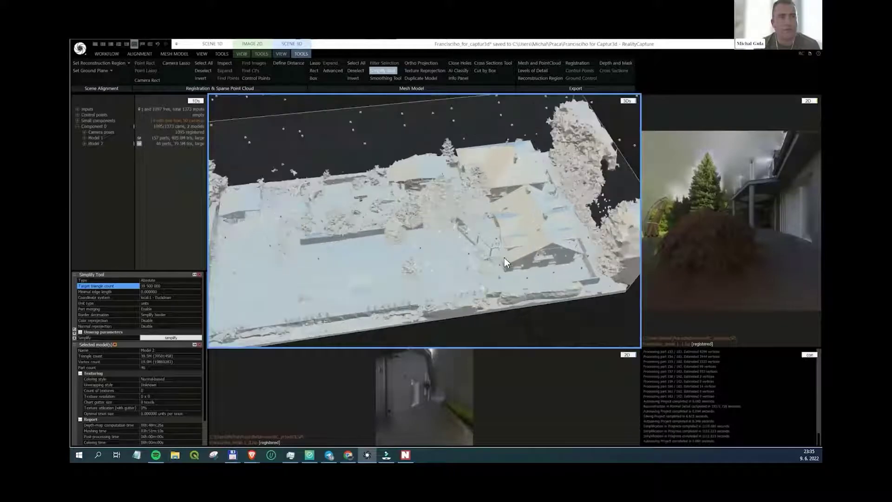
scroll(503, 258, "up", 5)
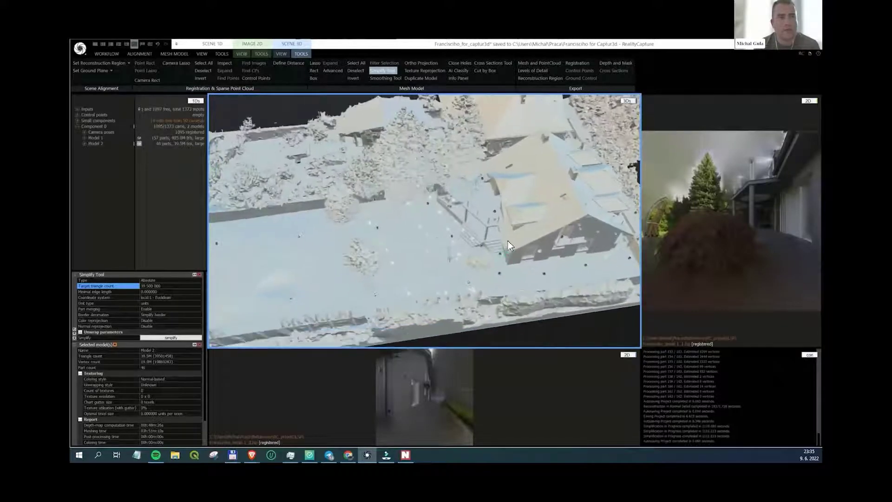
scroll(508, 241, "down", 5)
left_click(175, 54)
left_click(227, 70)
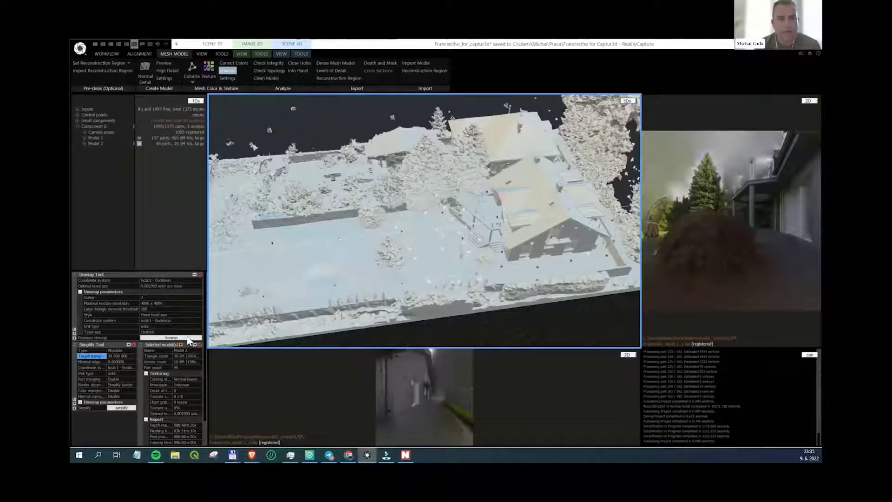
left_click(187, 336)
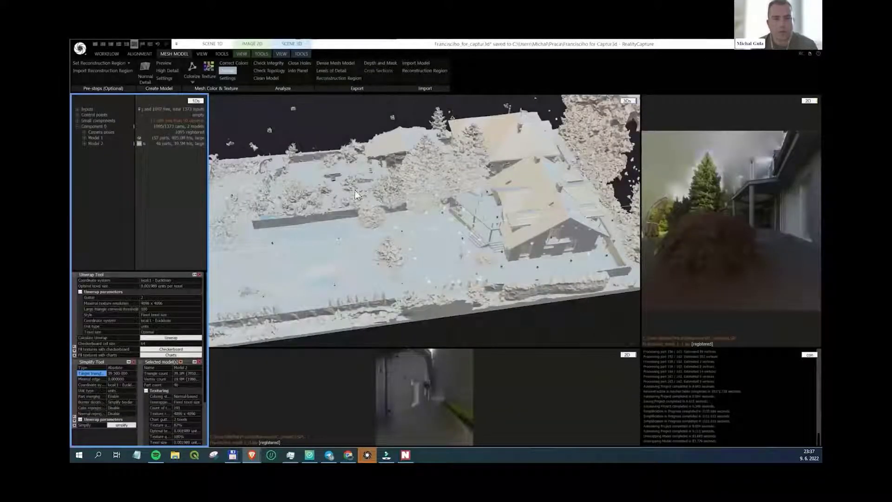
left_click(207, 66)
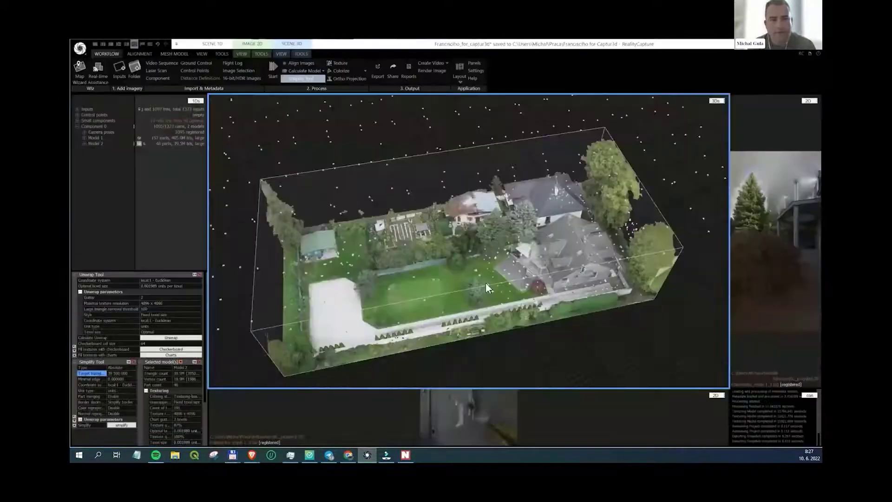
- Examine the textured house, terrace, trees and garden from several angles, close up and as a whole
left_click_drag(486, 284, 514, 260)
scroll(514, 260, "up", 5)
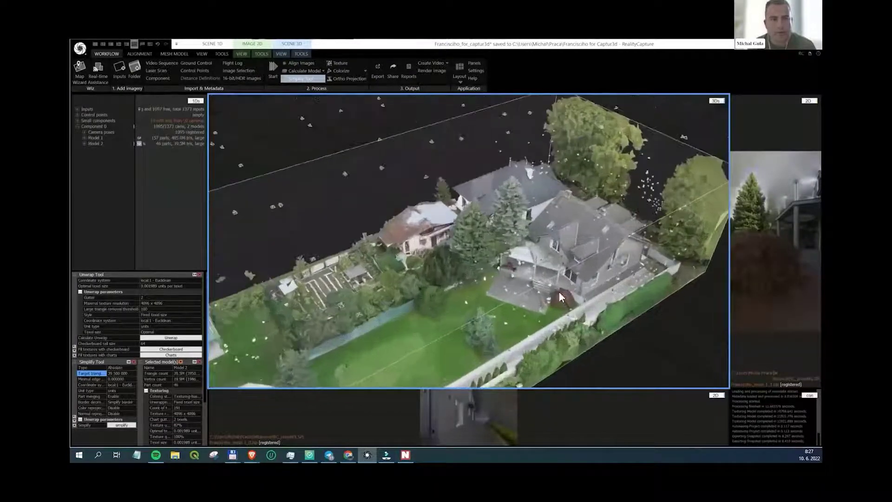
scroll(559, 292, "up", 5)
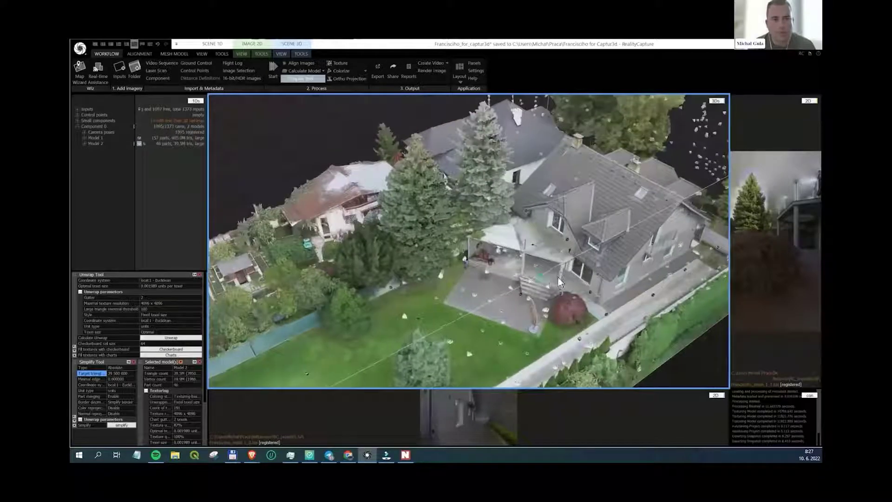
left_click_drag(562, 279, 480, 277)
scroll(442, 240, "down", 5)
scroll(478, 280, "up", 10)
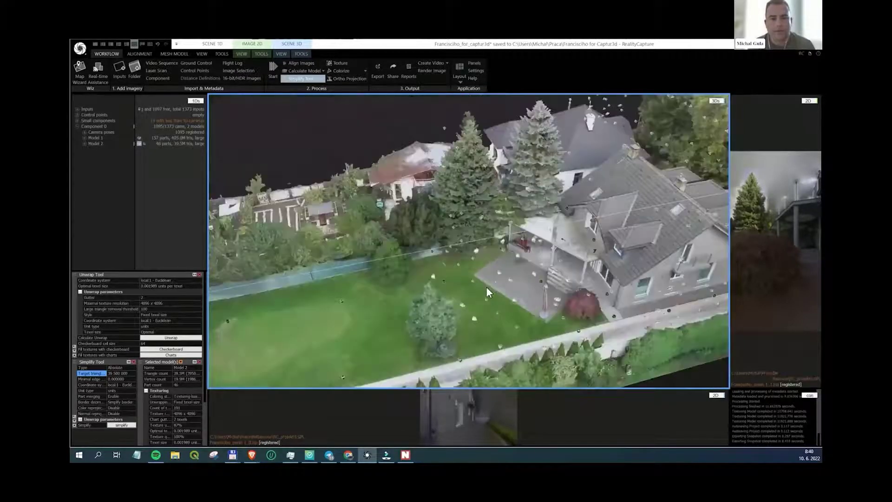
scroll(477, 284, "down", 4)
left_click_drag(567, 291, 632, 334)
scroll(524, 280, "down", 5)
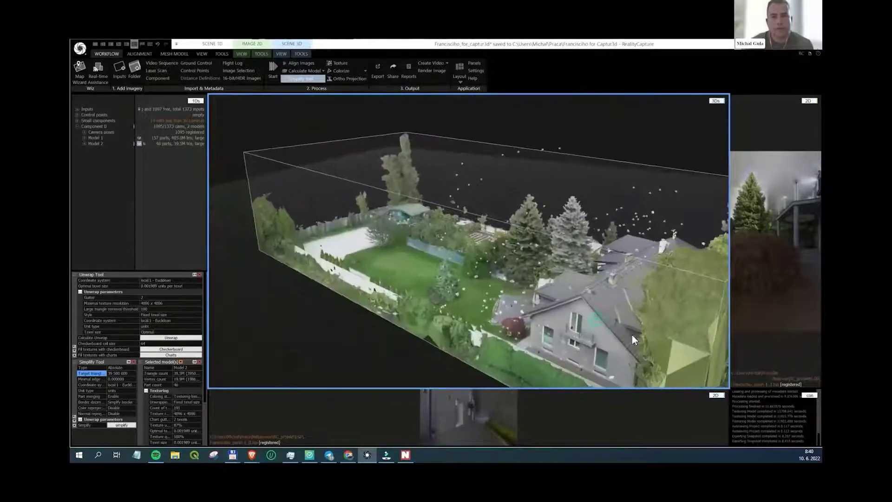
- Select the strip of neighbouring plots behind the house and garden in top view, and filter it out of the mesh
scroll(646, 330, "up", 6)
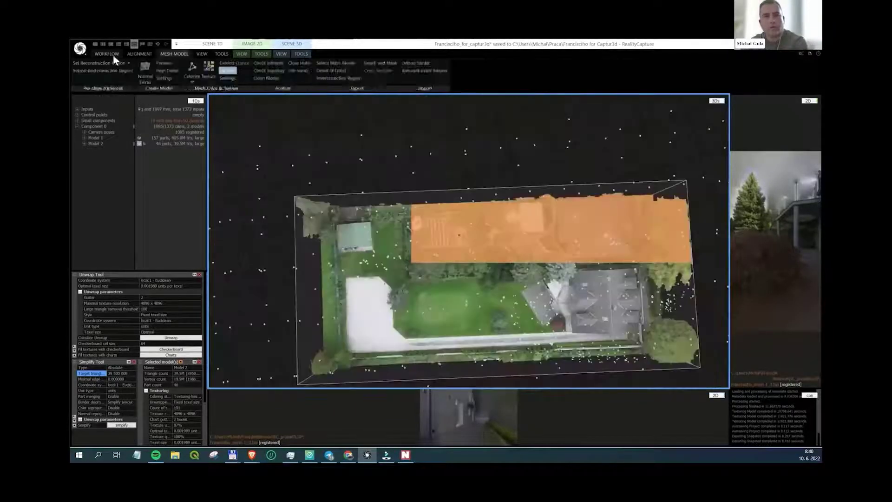
left_click(301, 54)
left_click(384, 62)
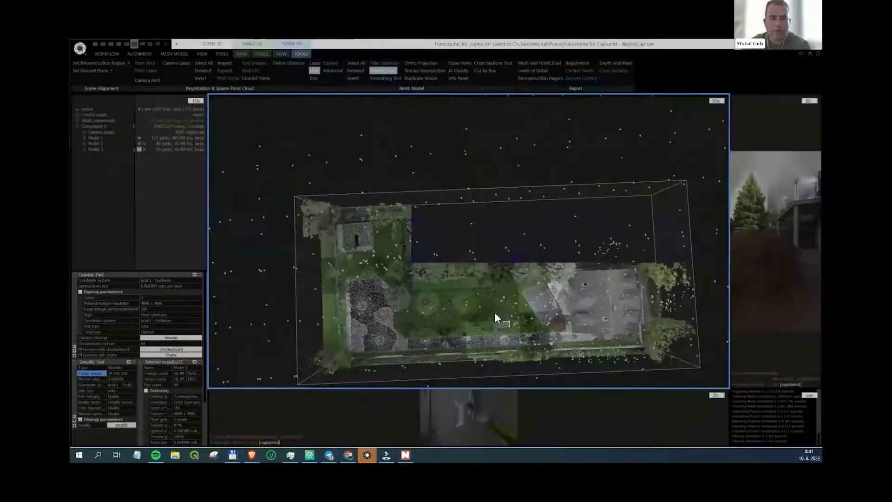
- Select leftover mesh around the edges of the garden plot and filter it out of the model
left_click_drag(495, 314, 406, 281)
right_click_drag(406, 281, 495, 220)
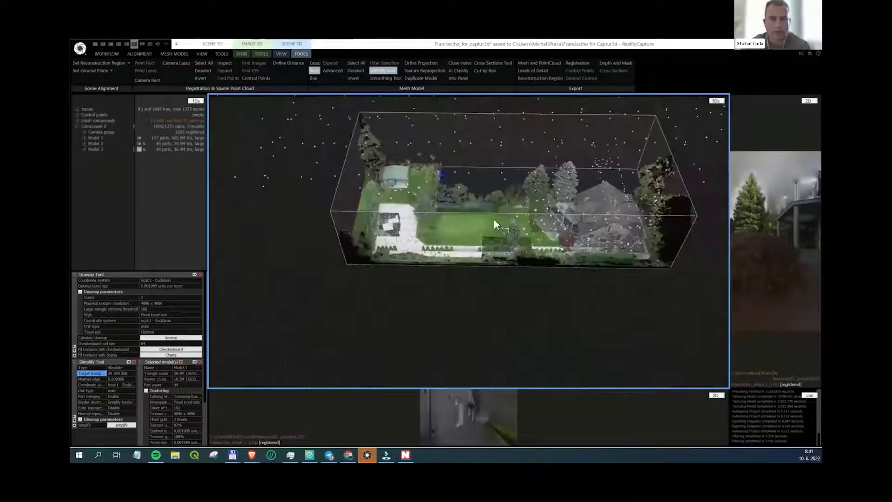
scroll(494, 219, "up", 5)
left_click_drag(433, 183, 566, 226)
left_click(384, 63)
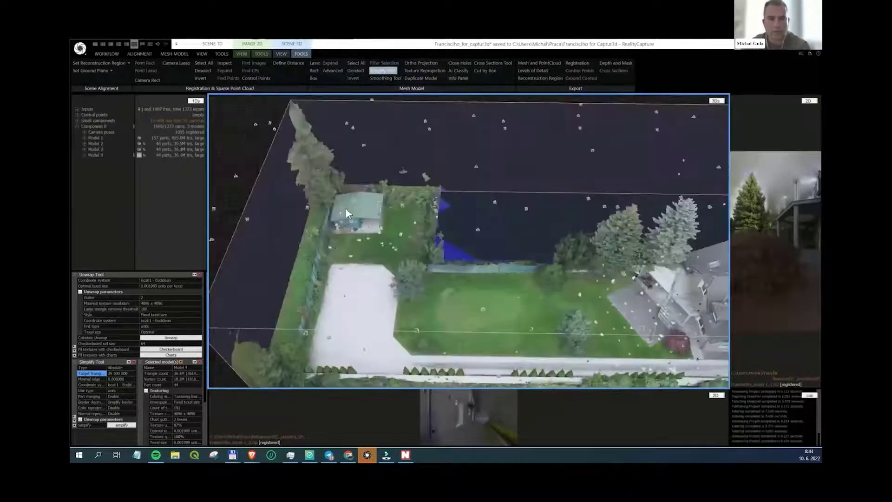
scroll(345, 208, "up", 4)
left_click_drag(449, 126, 476, 253)
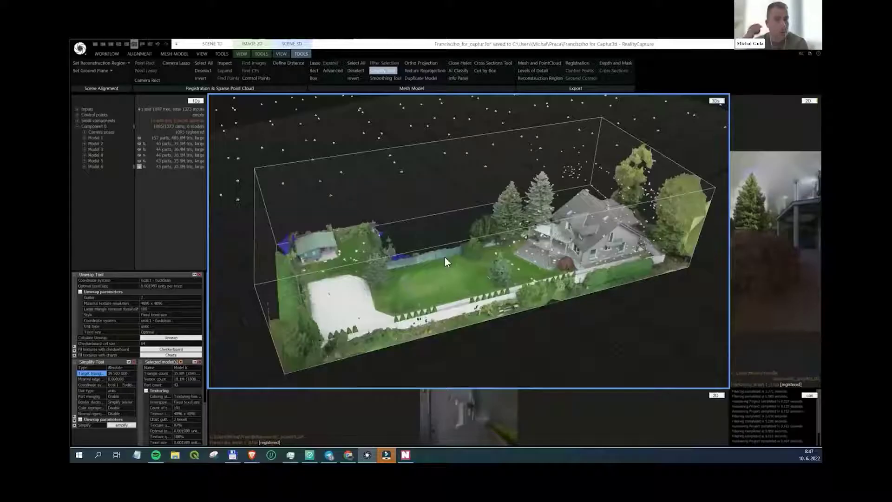
- Simplify Model 6 to an absolute target of 10,000,000 triangles
left_click(96, 167)
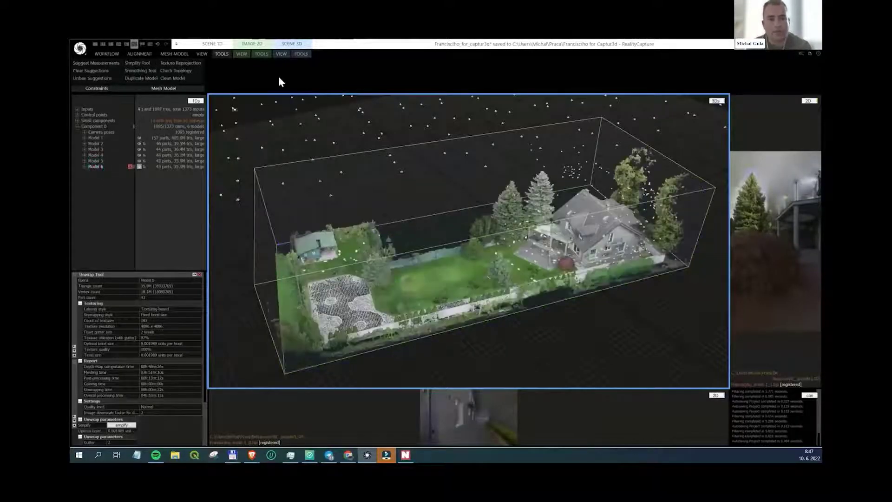
left_click(300, 54)
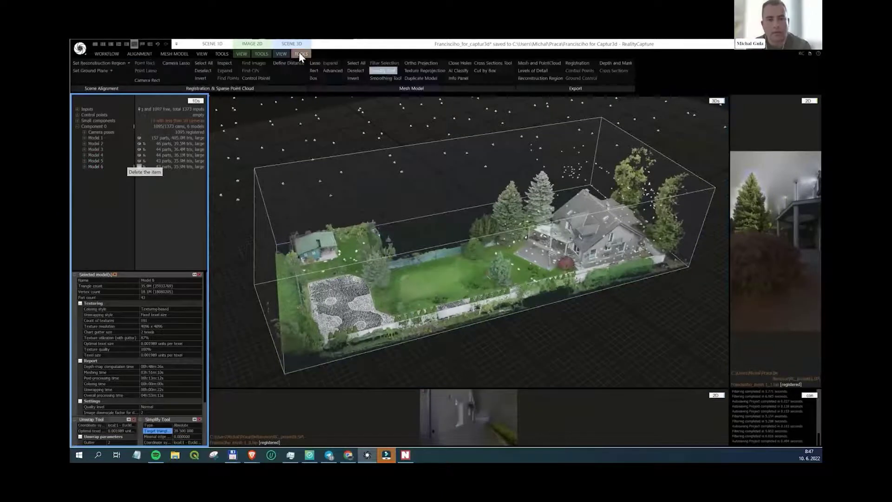
left_click(384, 72)
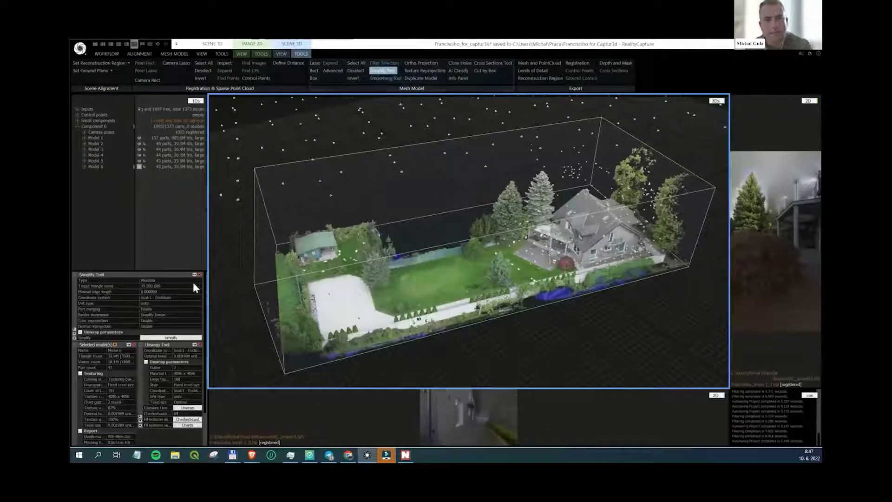
left_click(180, 286)
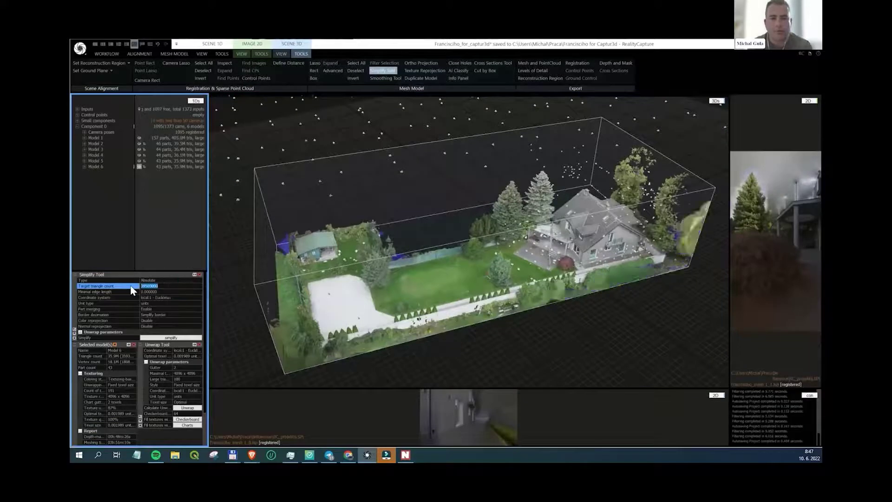
type("100")
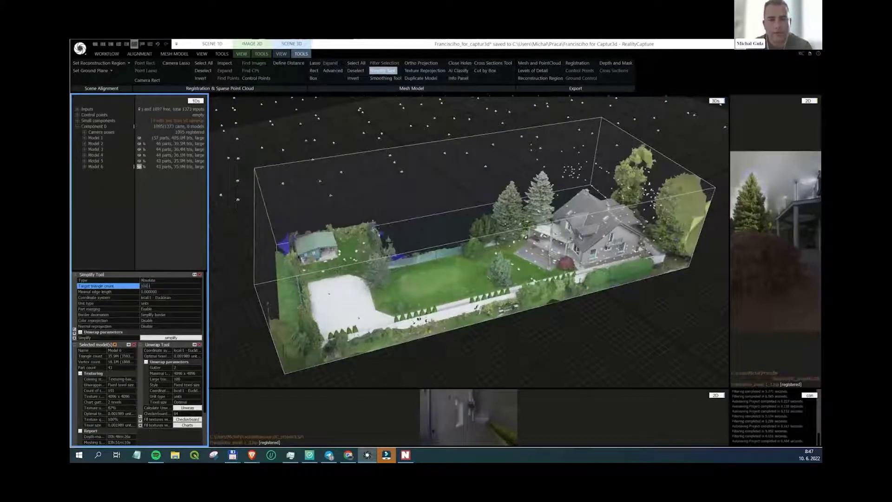
type("0000")
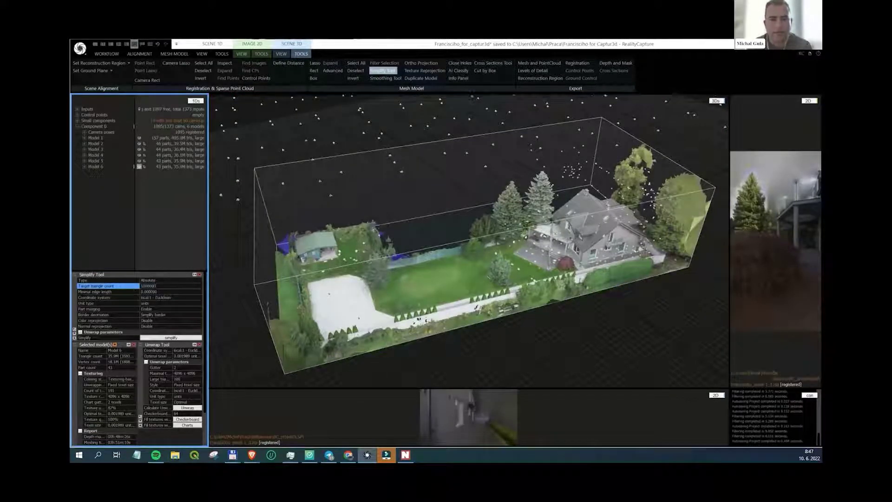
left_click(145, 286)
left_click(156, 285)
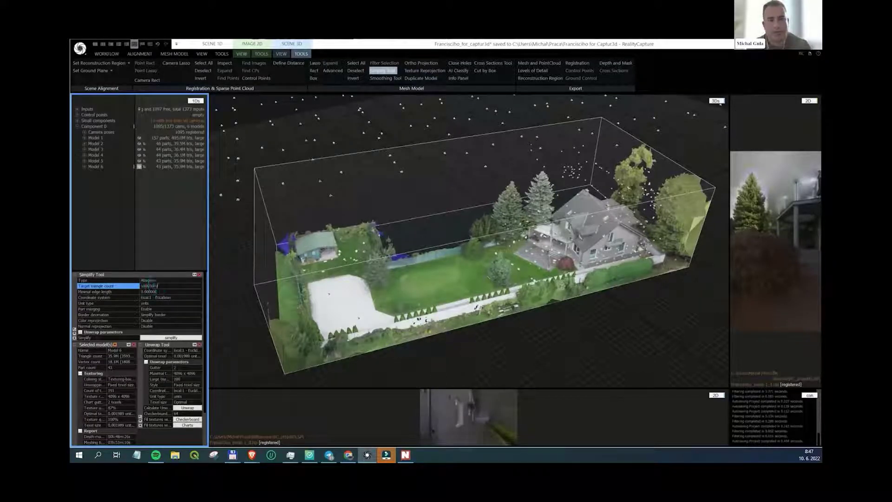
type("00")
left_click(169, 292)
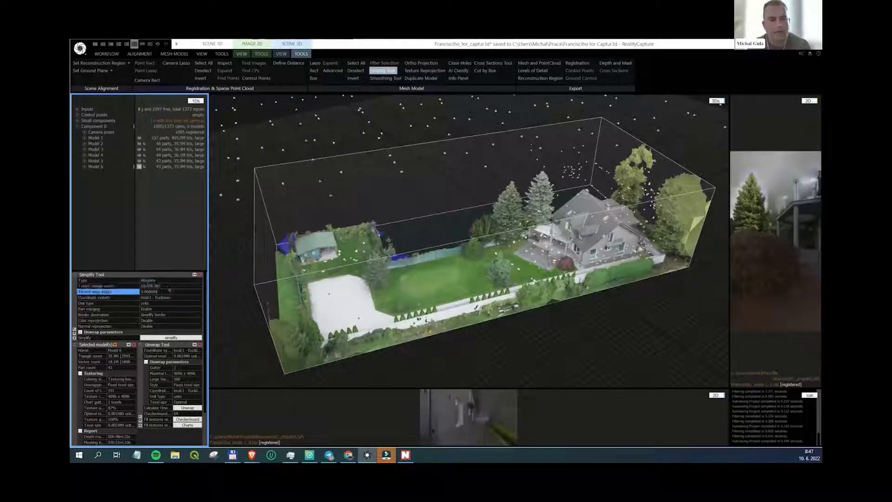
left_click(177, 338)
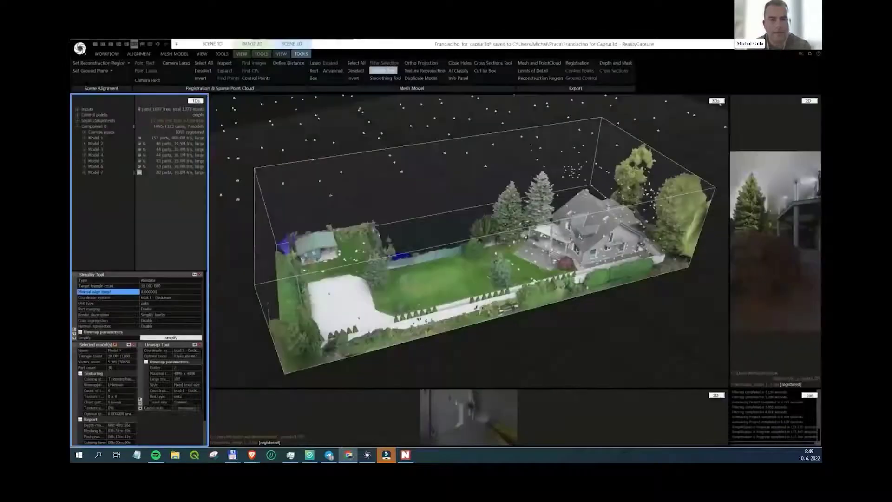
- Simplify Model 7 to 1,000,000 triangles, and simplify the resulting model again to 100,000 triangles
left_click(301, 55)
left_click(383, 71)
left_click(383, 72)
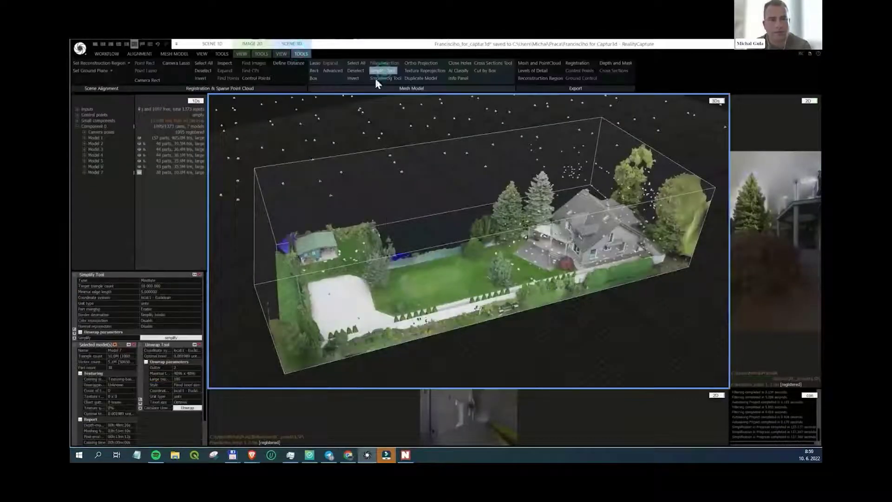
left_click(177, 286)
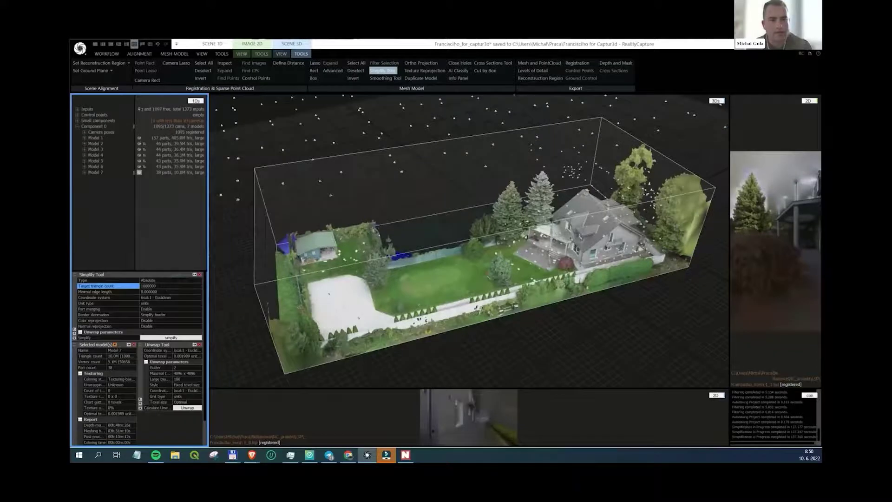
left_click(187, 338)
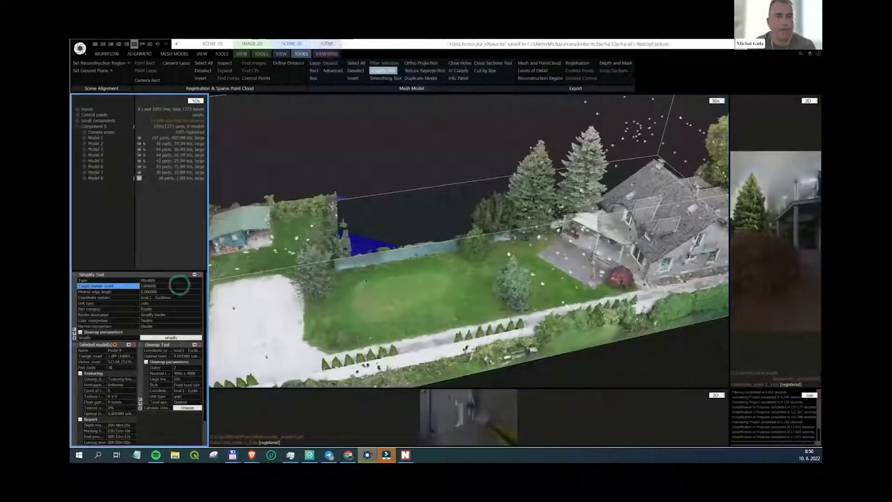
left_click(191, 336)
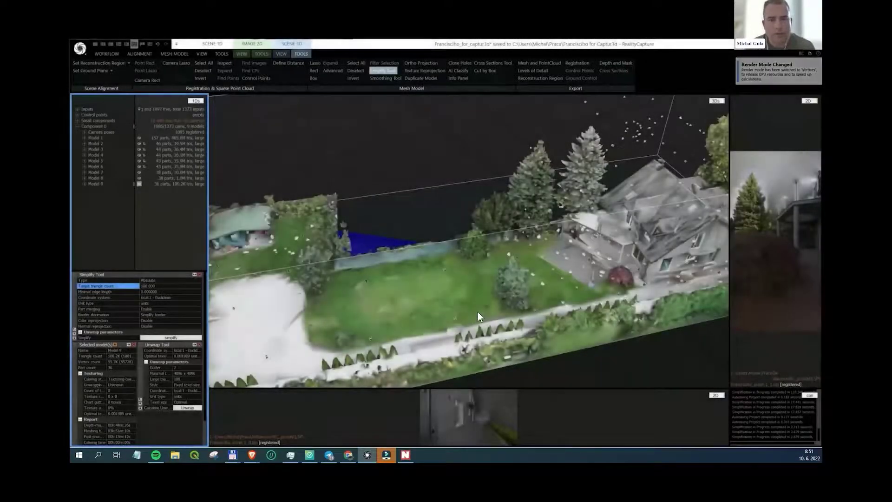
- Show Model 9 in solid render mode and examine the simplified geometry of the garden, trees, house gable and roof
left_click_drag(478, 311, 439, 316)
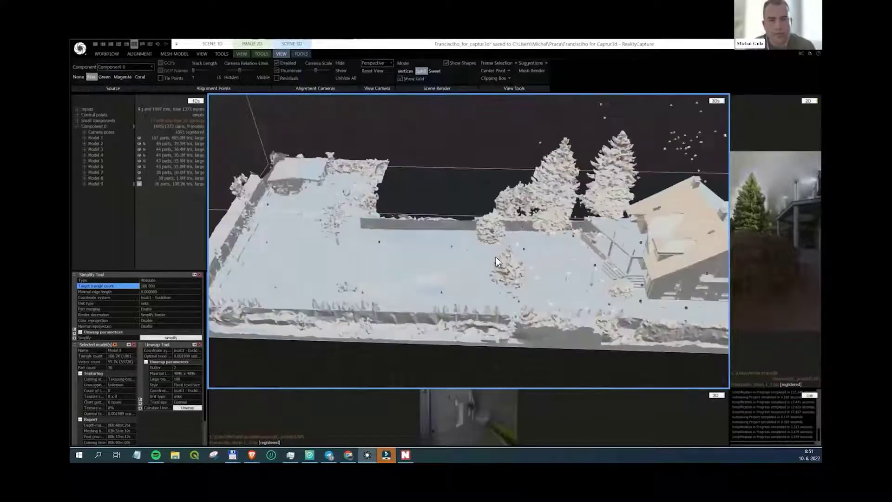
left_click_drag(498, 261, 454, 240)
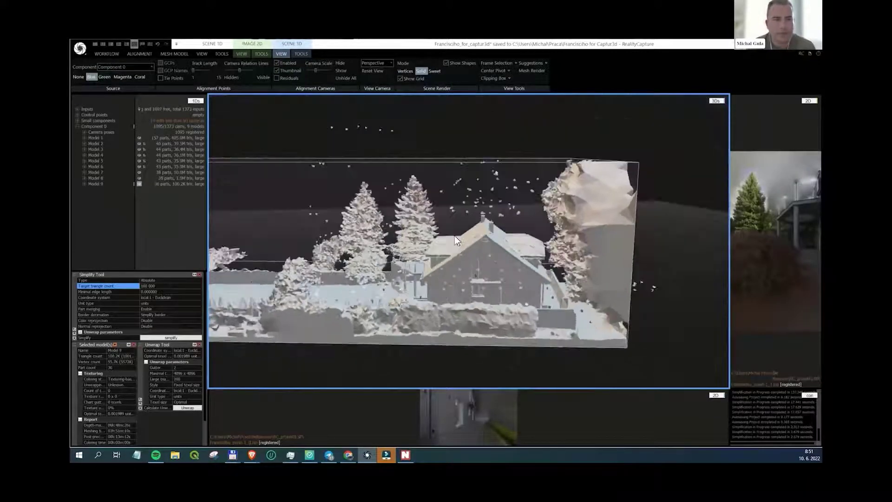
scroll(470, 221, "up", 6)
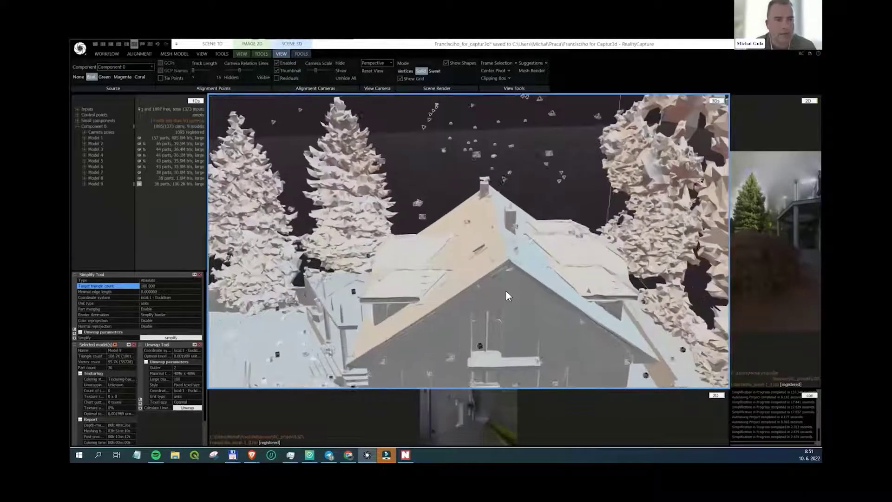
scroll(506, 290, "up", 1)
right_click_drag(506, 292, 510, 343)
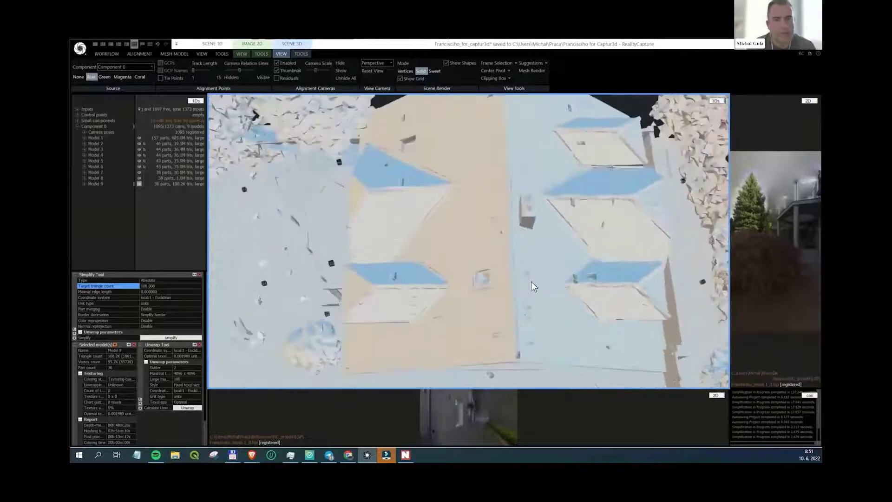
- Examine Model 9 from several angles, covering the house, trees and full extent of the garden plot
left_click_drag(531, 281, 556, 238)
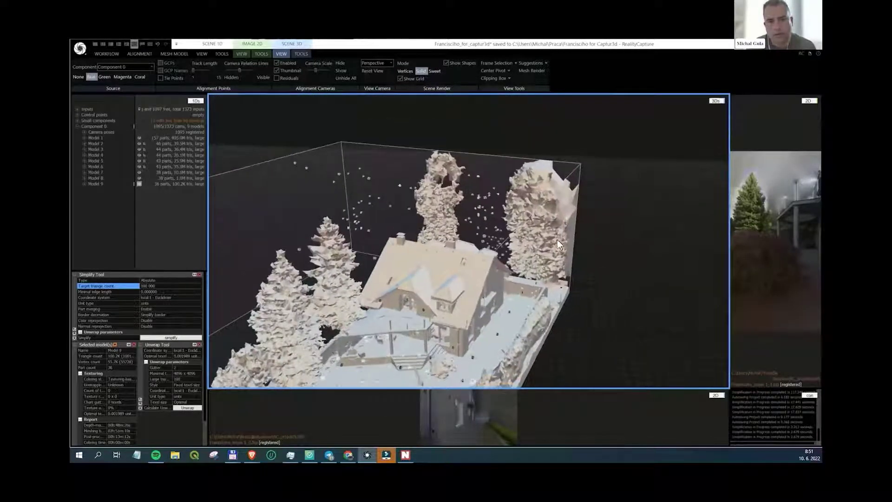
scroll(557, 239, "down", 4)
scroll(448, 362, "up", 3)
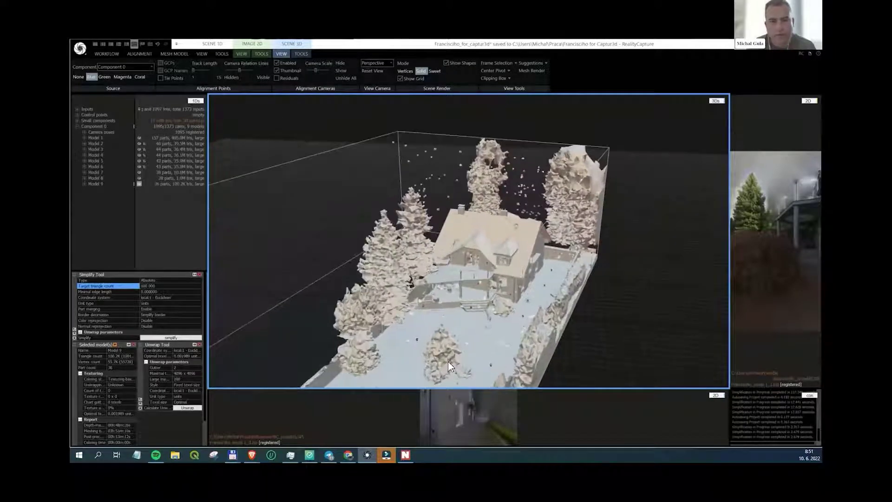
mouse_move(448, 361)
left_mouse_down()
mouse_move(536, 309)
mouse_move(597, 229)
mouse_move(582, 271)
mouse_move(558, 286)
left_mouse_up()
scroll(574, 246, "down", 3)
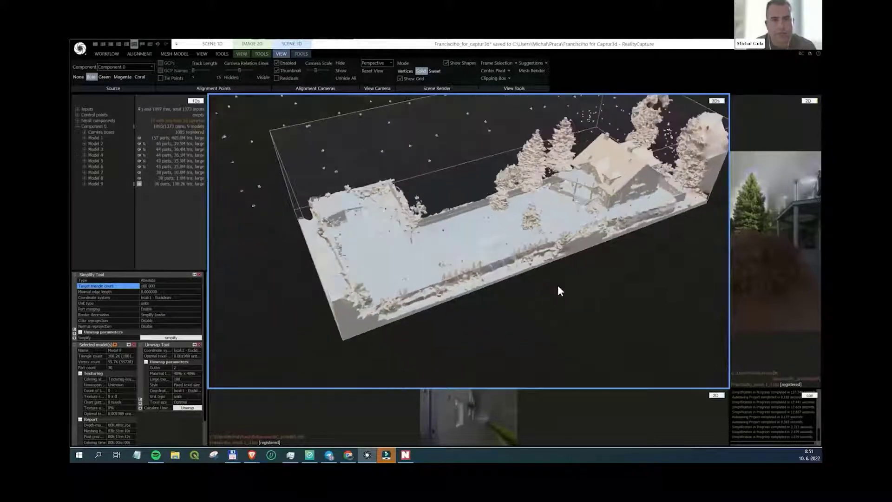
- Unwrap Model 9 using the Maximal texture count style
left_click(301, 54)
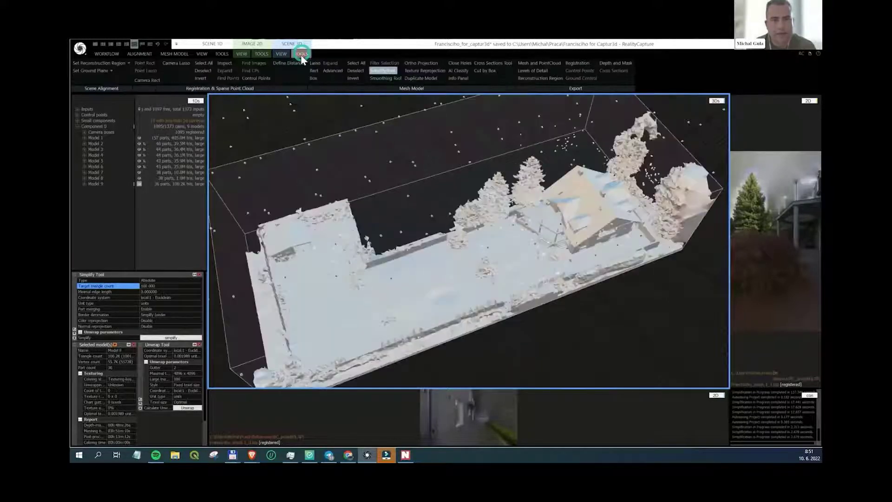
left_click(174, 54)
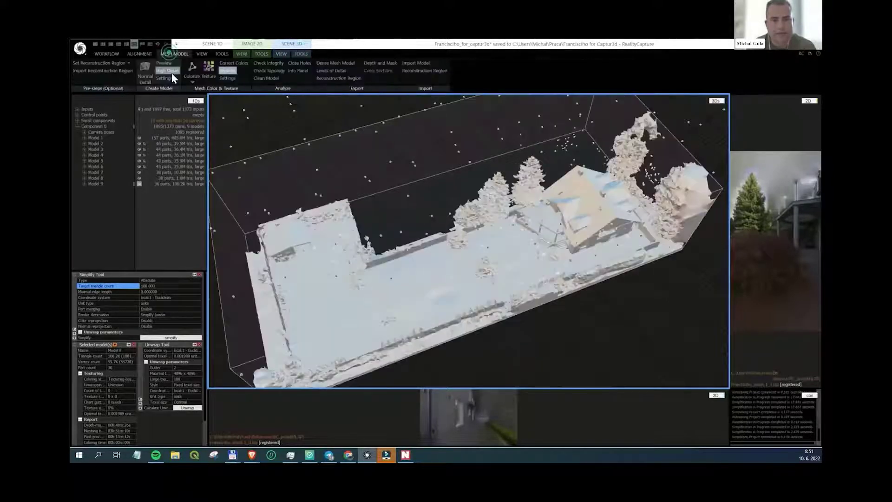
left_click(232, 73)
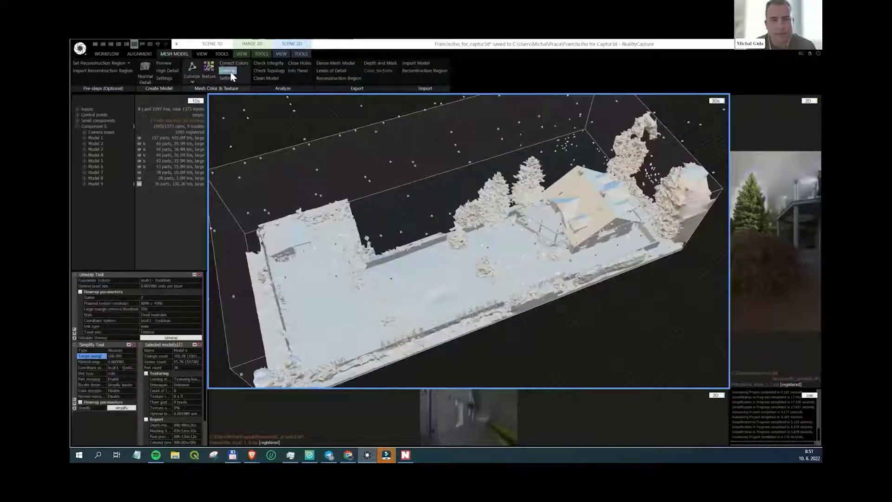
left_click(173, 315)
left_click(200, 315)
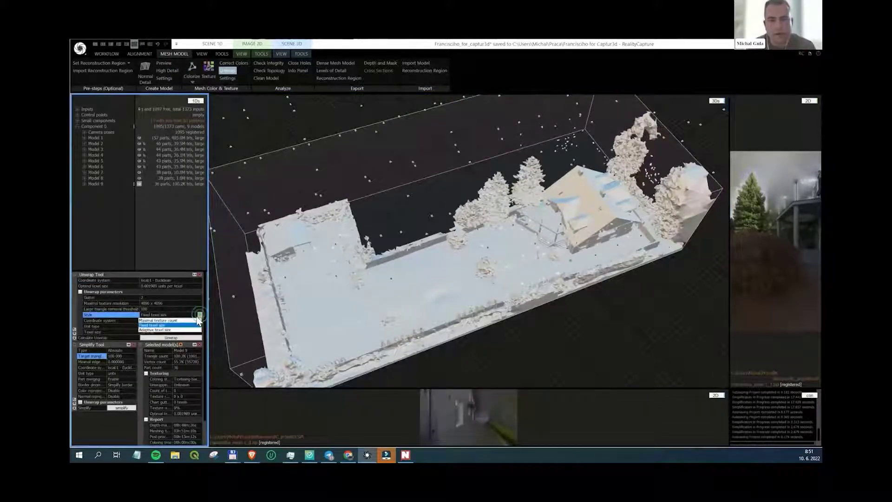
left_click(160, 320)
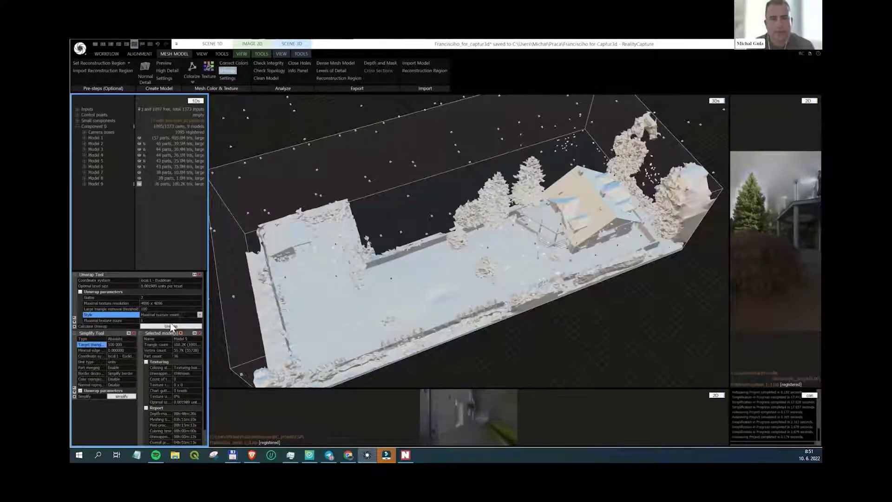
left_click(169, 325)
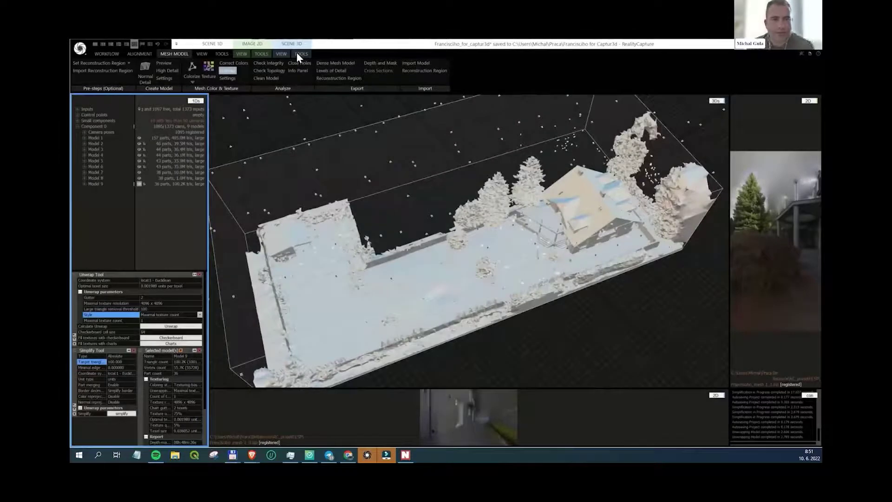
- Display Model 9 in Sweet render mode and inspect the unwrap's checkerboard pattern across the garden and house
left_click(281, 54)
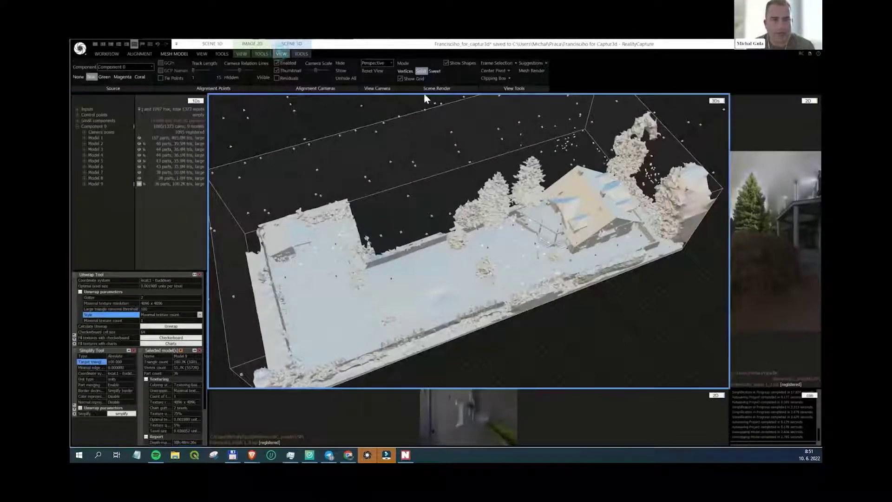
left_click(433, 71)
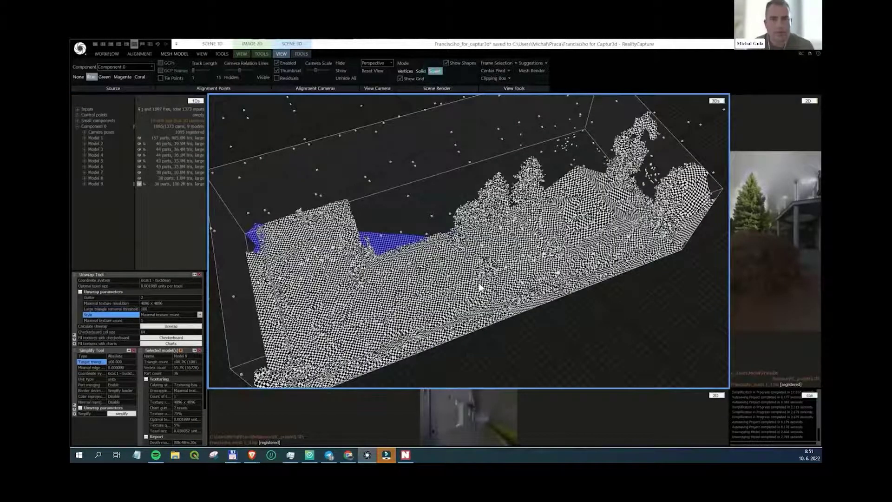
scroll(469, 290, "up", 2)
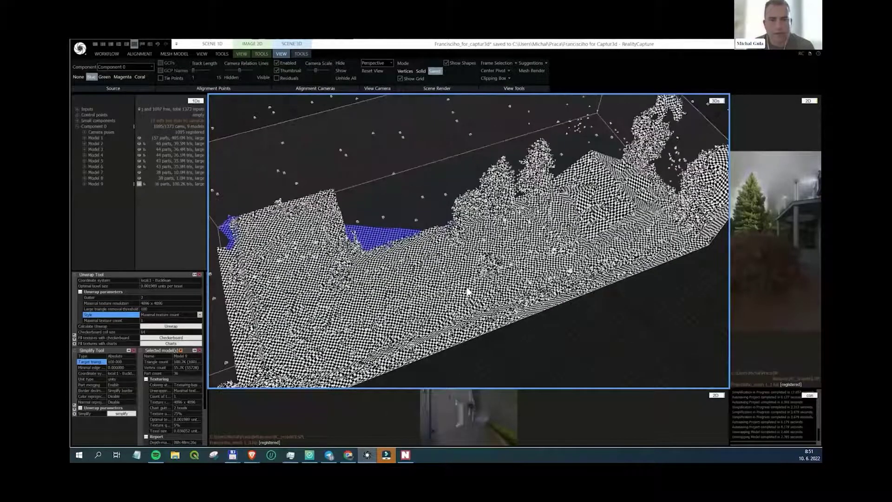
scroll(467, 291, "up", 3)
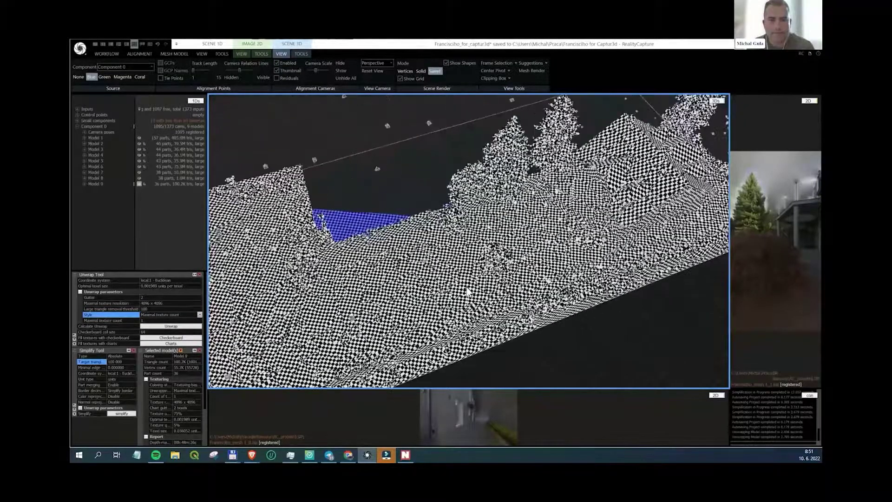
scroll(467, 292, "down", 5)
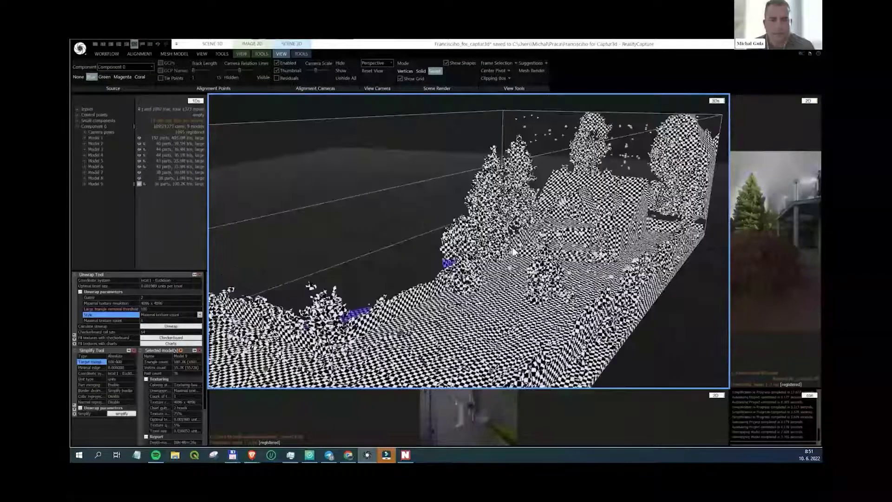
left_click_drag(514, 251, 315, 182)
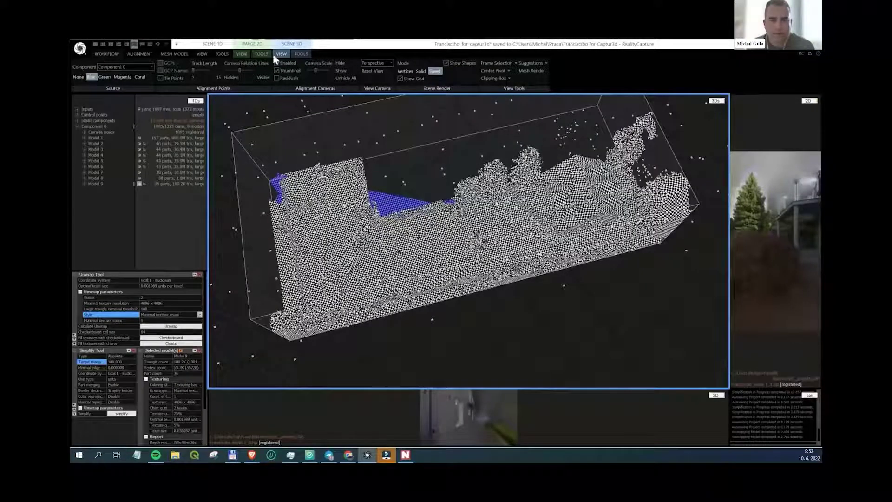
- Reproject the texture with Model 2 as the source model and Model 9 as the result model
left_click(301, 54)
left_click(425, 70)
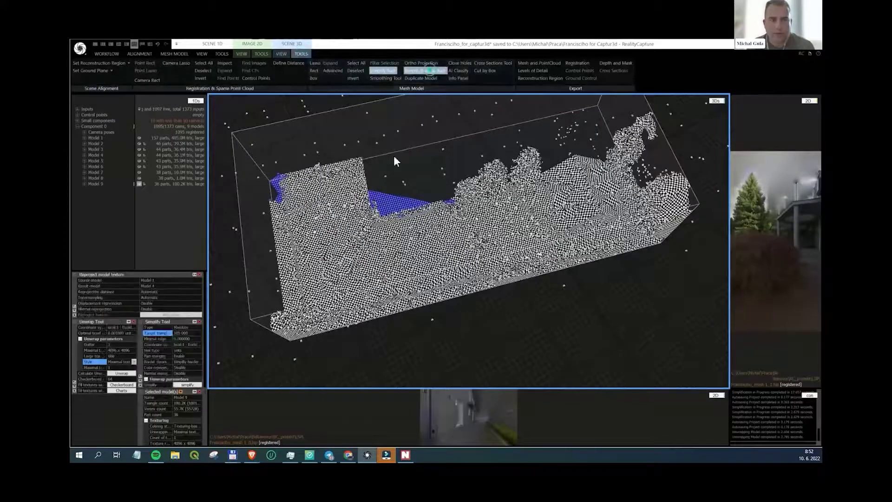
left_click(178, 279)
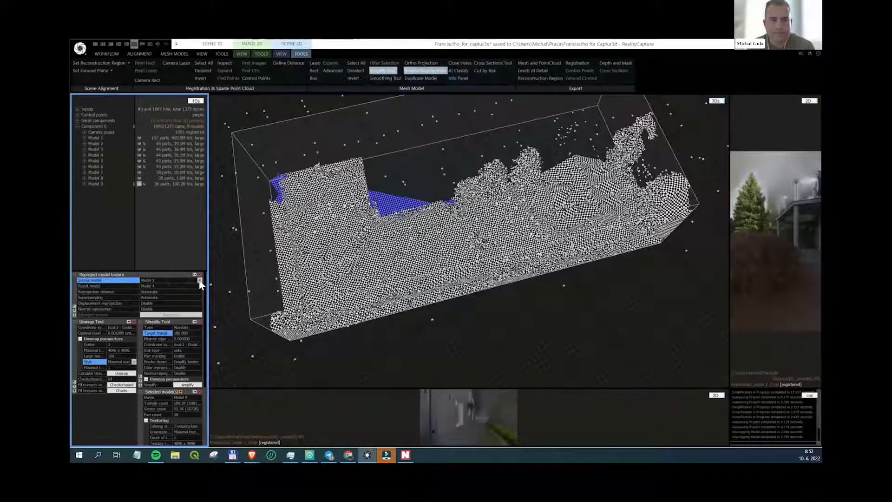
left_click(199, 280)
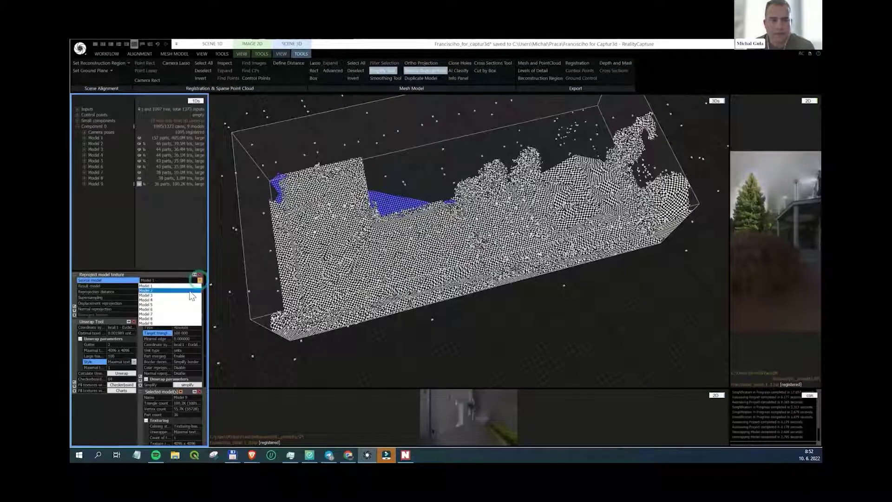
left_click(188, 290)
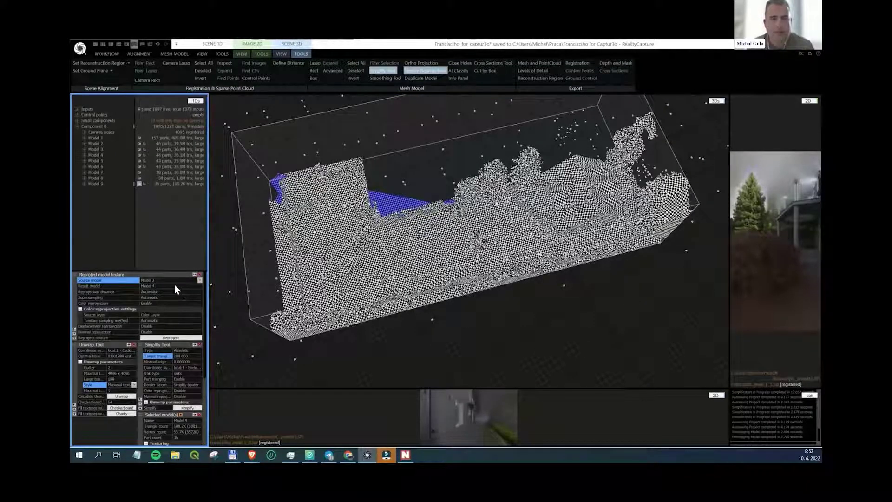
left_click(174, 285)
left_click(199, 285)
left_click(184, 329)
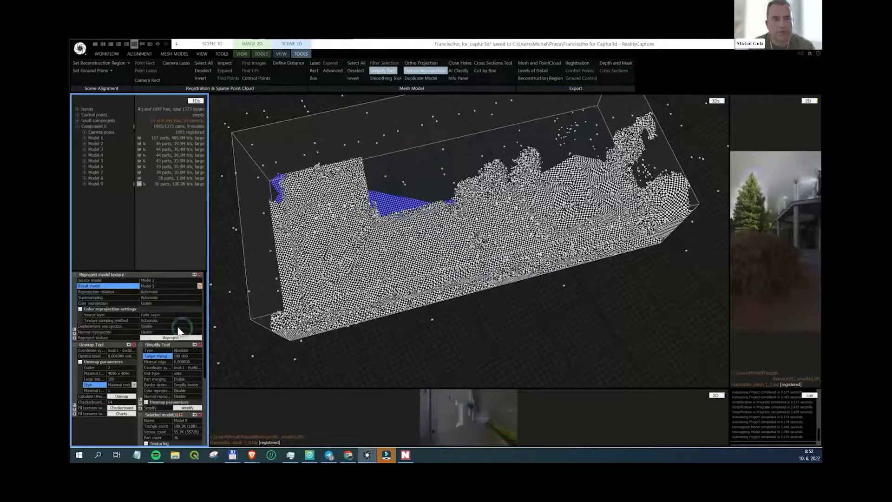
left_click(179, 338)
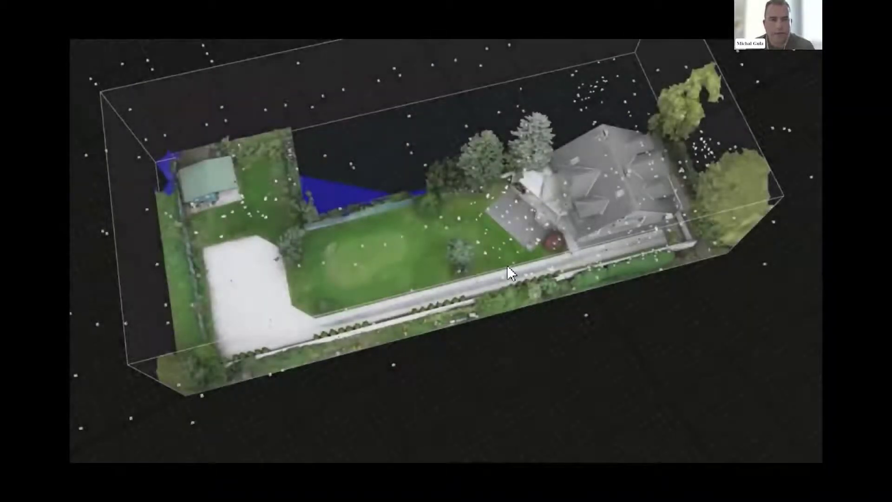
- Examine the textured low-poly model around the house, terrace, roof, trees and driveway
right_click_drag(506, 265, 528, 216)
scroll(532, 249, "up", 2)
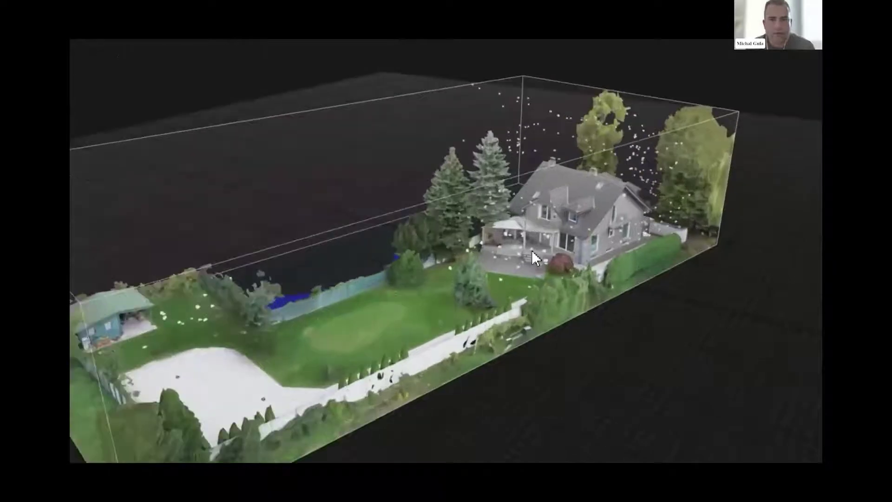
scroll(534, 252, "up", 2)
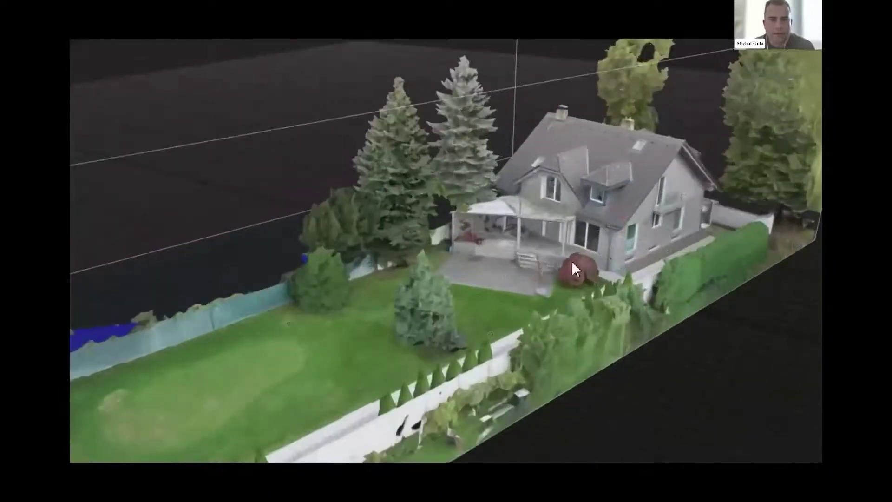
scroll(584, 264, "up", 2)
right_click_drag(584, 264, 599, 266)
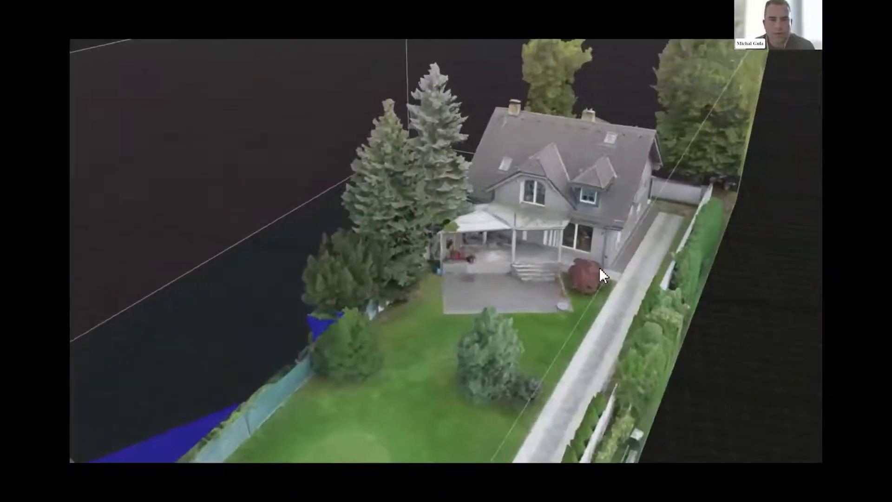
scroll(617, 236, "up", 2)
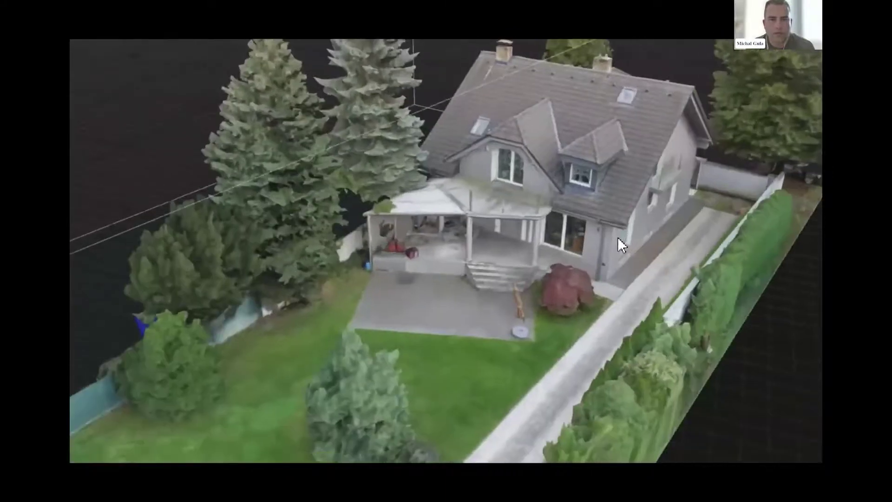
scroll(618, 237, "up", 3)
left_click_drag(600, 239, 357, 275)
scroll(660, 270, "down", 5)
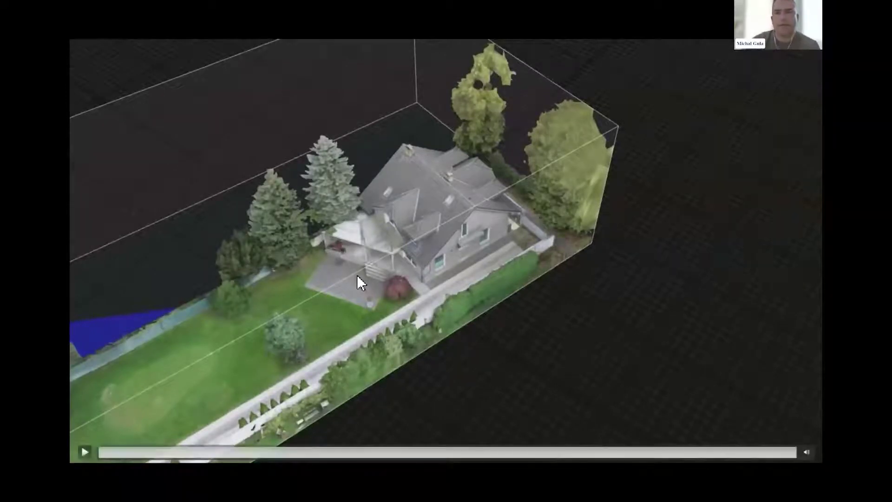
key("Right")
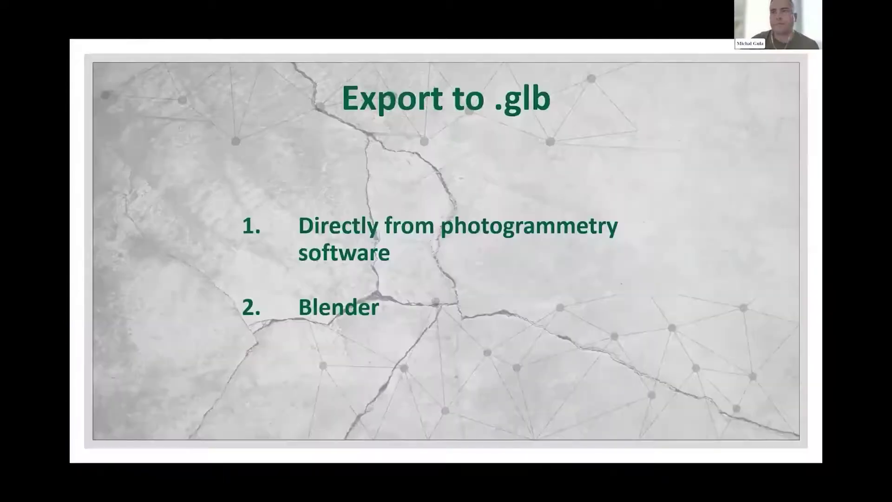
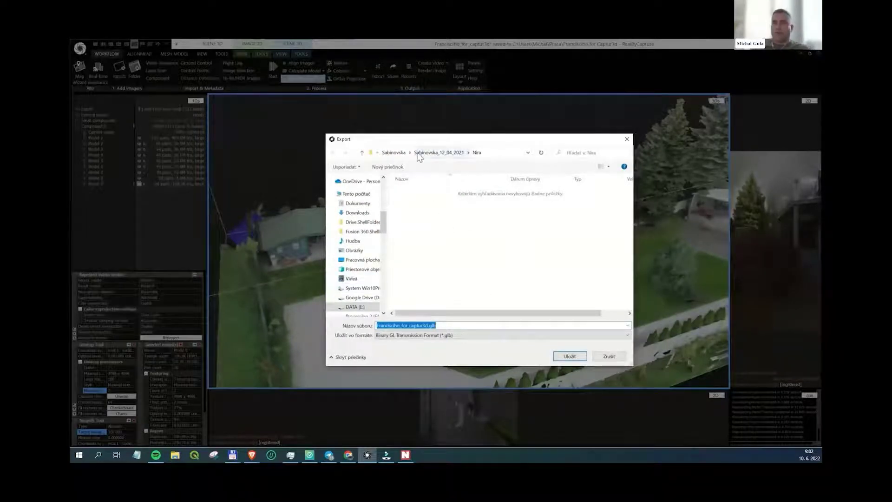
- Export the model as a binary GL Transmission Format (.glb) file to the Sabinovska folder, with textures exported and embedded
left_click(393, 153)
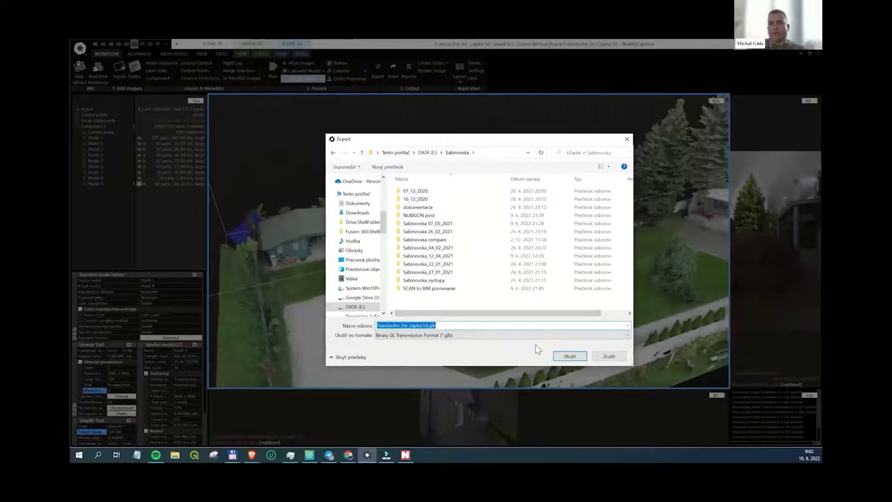
left_click(565, 357)
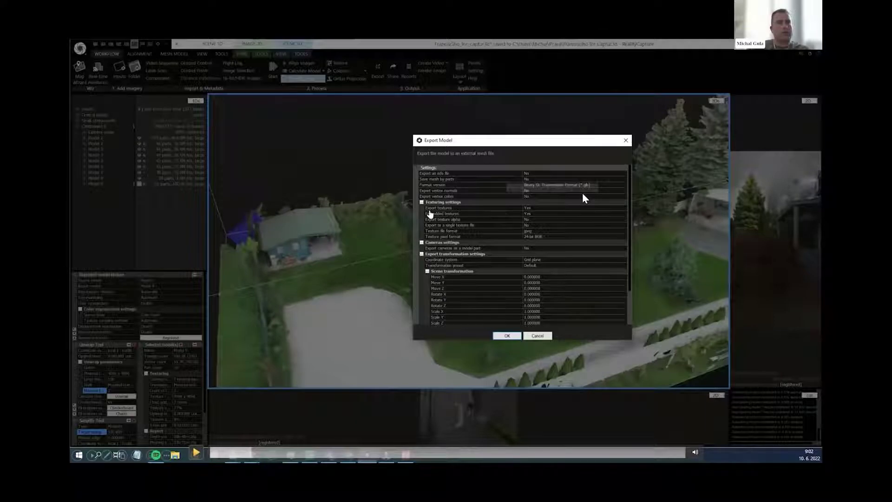
left_click(525, 208)
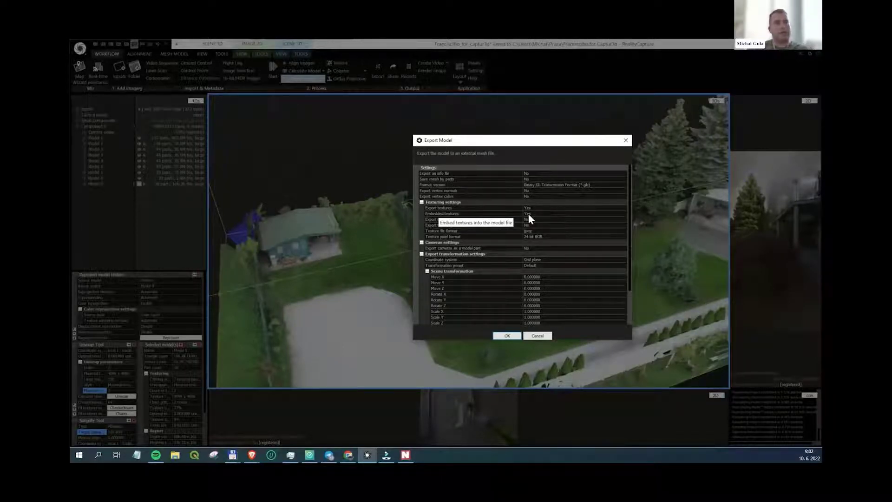
left_click(506, 336)
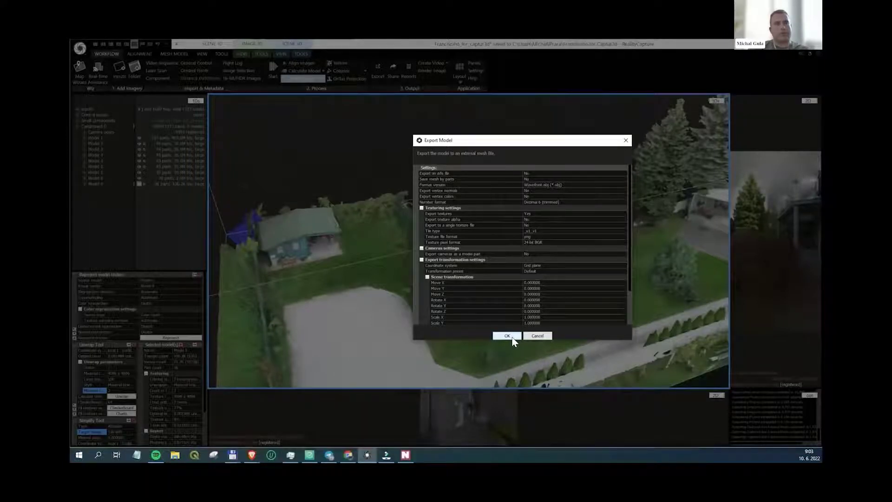
- Export the model in Wavefront OBJ format with PNG textures in the grid plane coordinate system
left_click(192, 444)
left_click(508, 335)
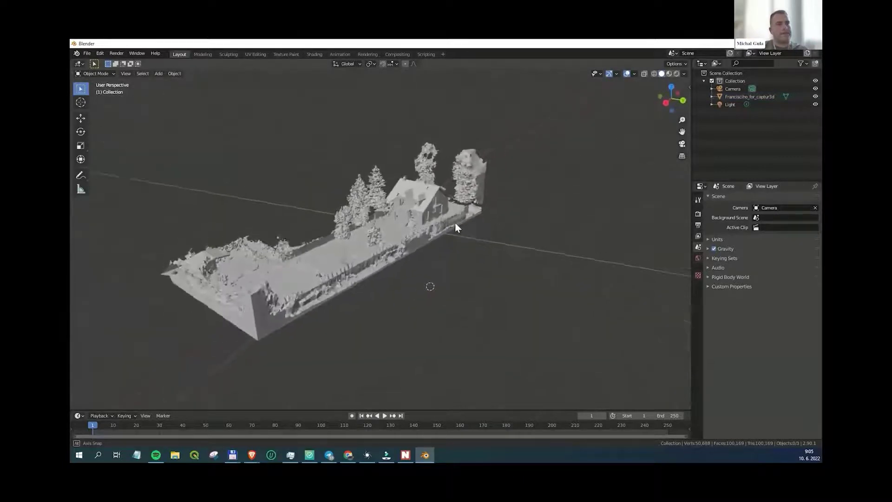
- In Blender, orbit to an elevated view of the imported plot mesh and set the viewport shading to Material Preview
middle_click_drag(455, 226, 443, 236)
key("z")
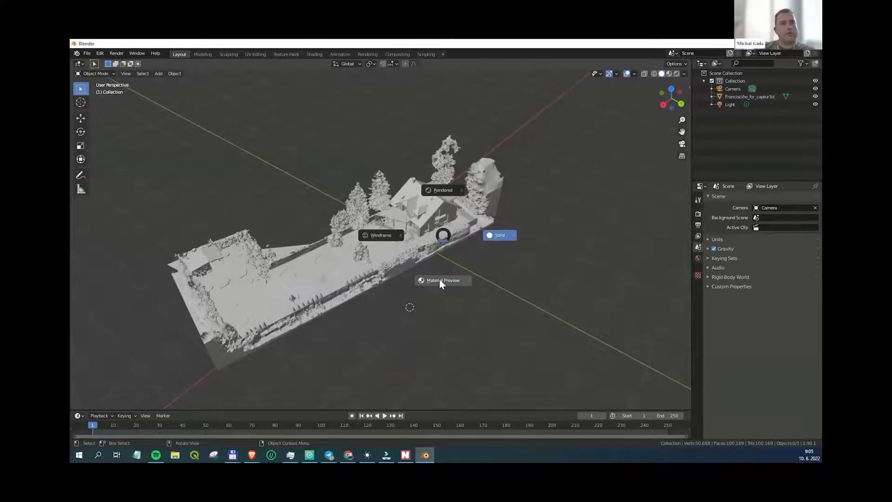
left_click(440, 281)
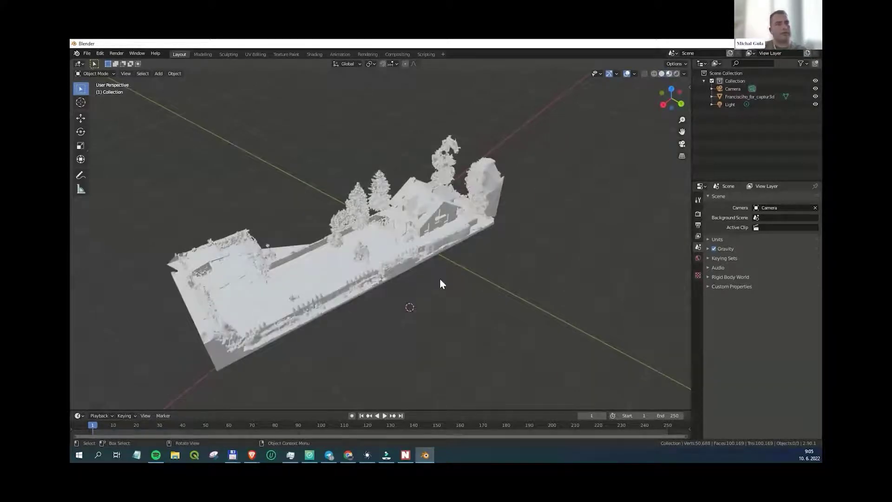
- Select all objects in the scene and open the glTF 2.0 export settings
scroll(503, 209, "down", 2)
scroll(319, 251, "up", 4)
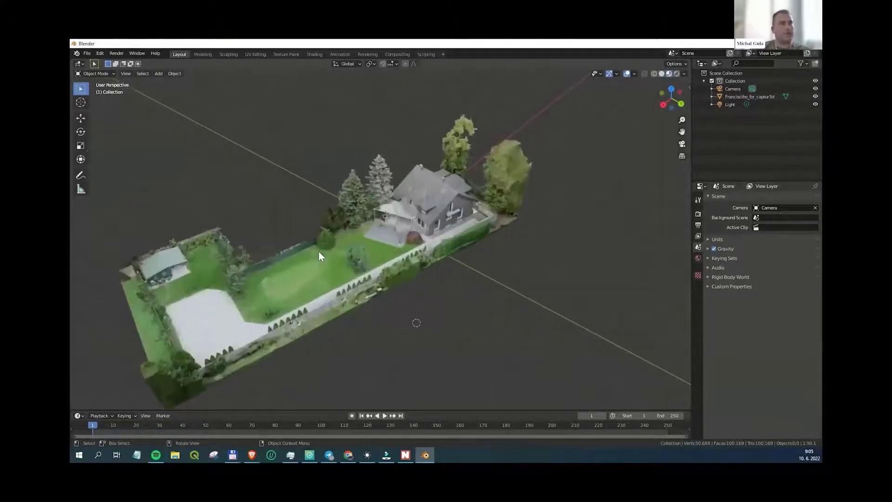
scroll(517, 227, "down", 2)
left_click_drag(121, 105, 587, 366)
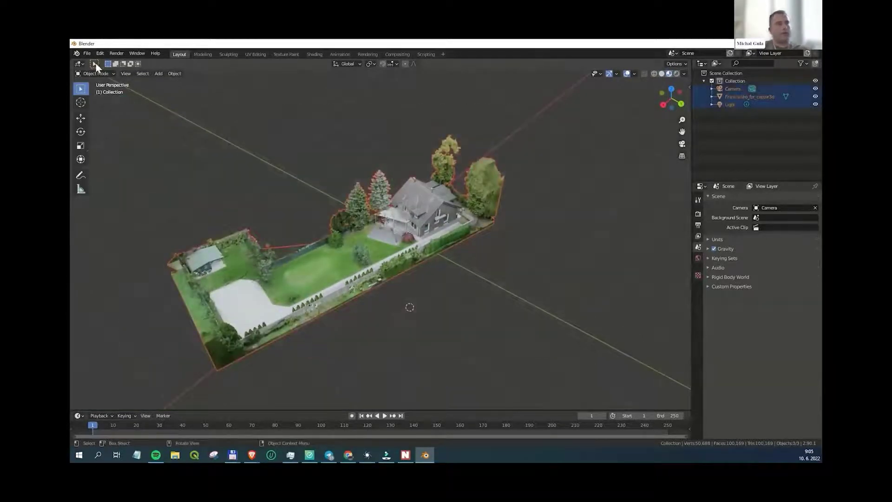
left_click(88, 53)
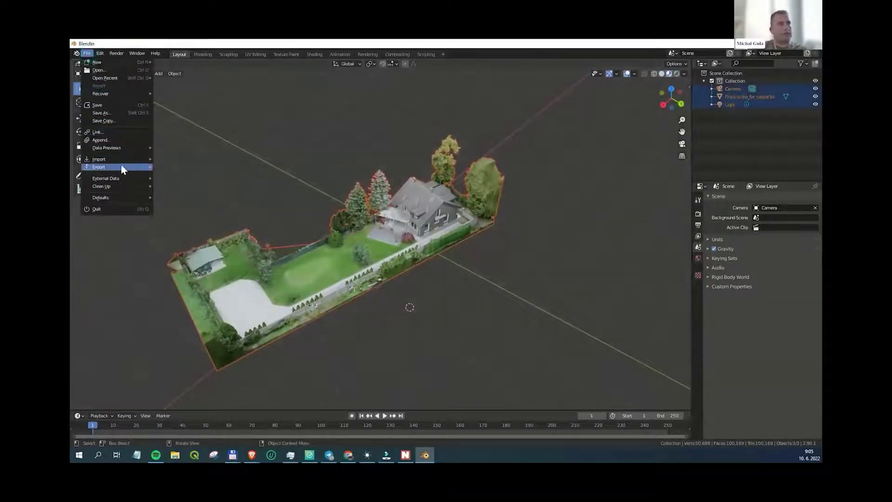
mouse_move(121, 166)
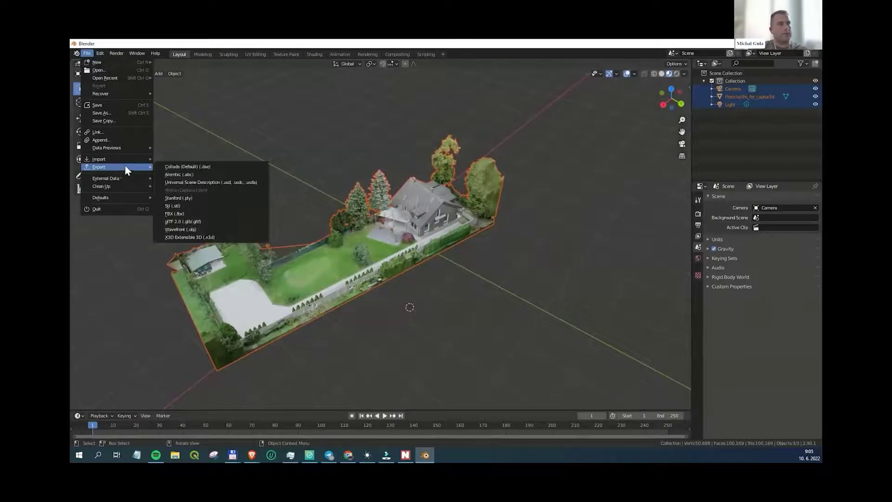
left_click(220, 222)
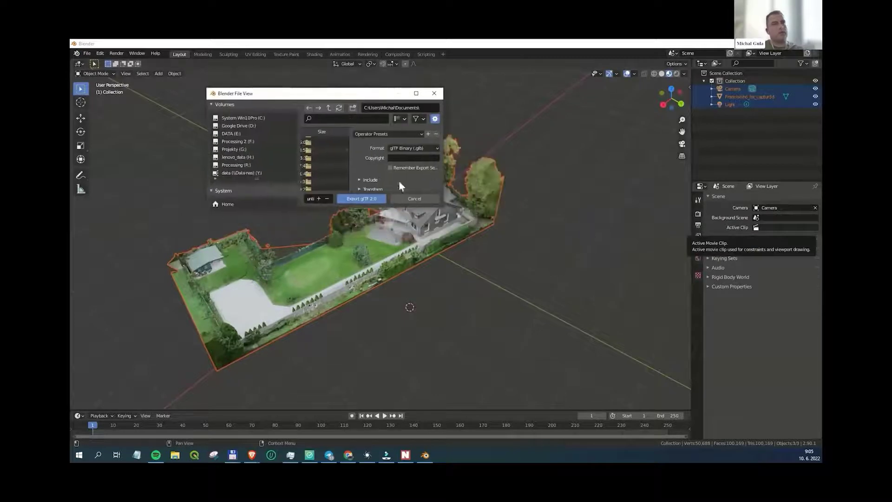
- Export the model as a glTF Binary (.glb) file named domcek into the E:\Sabinovska\domcek folder
scroll(260, 232, "down", 4)
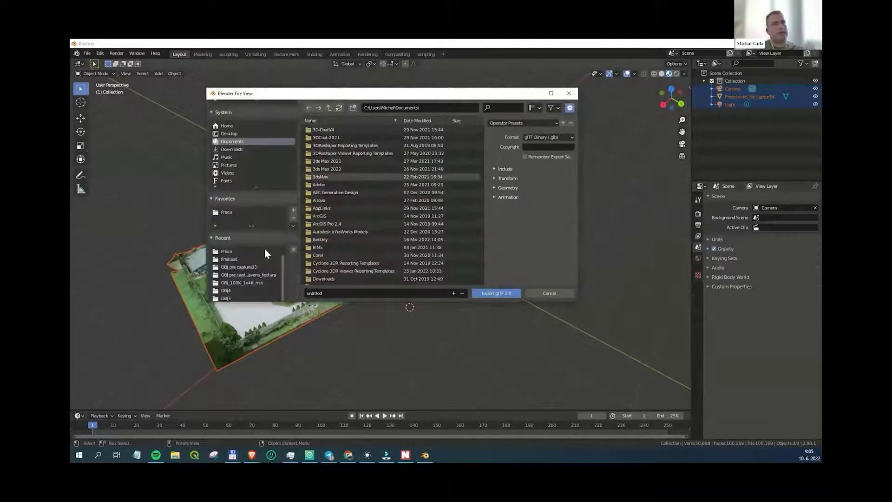
left_click(228, 250)
left_click(548, 138)
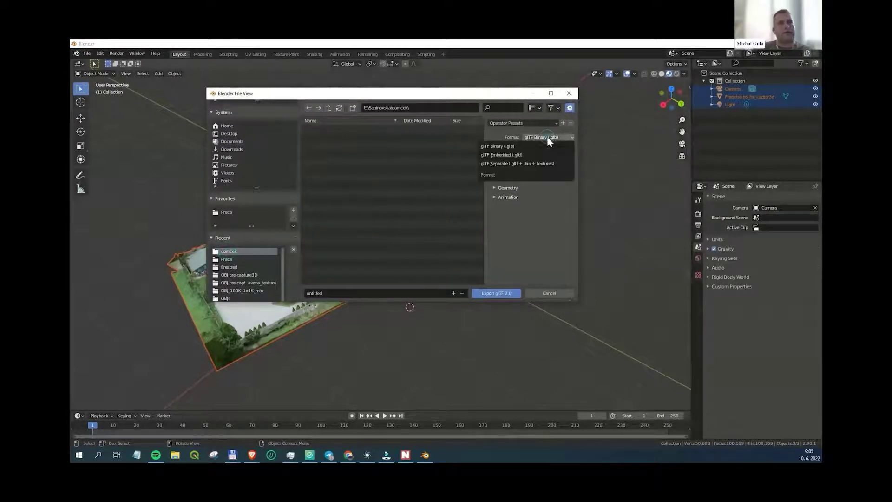
left_click(519, 147)
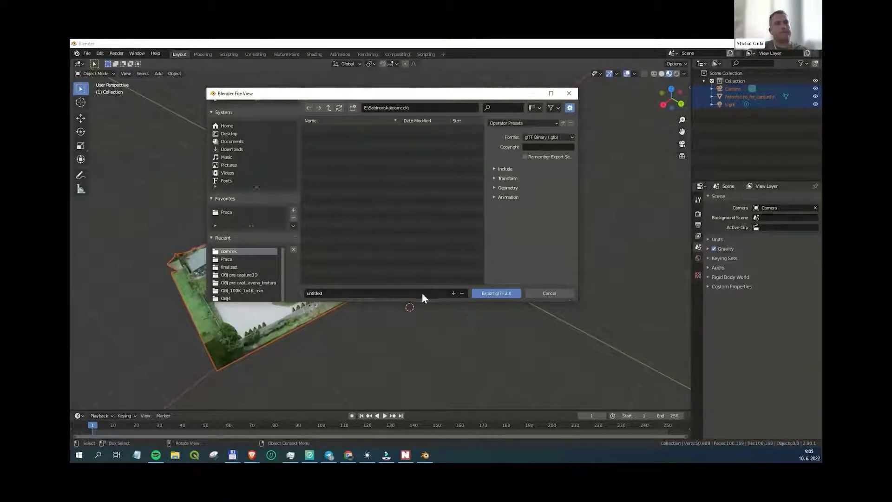
left_click(384, 293)
type("domcek")
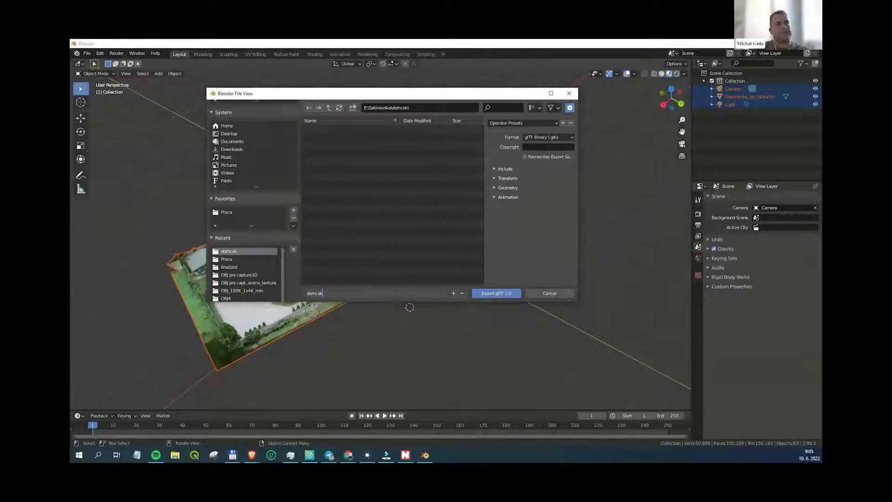
left_click(496, 293)
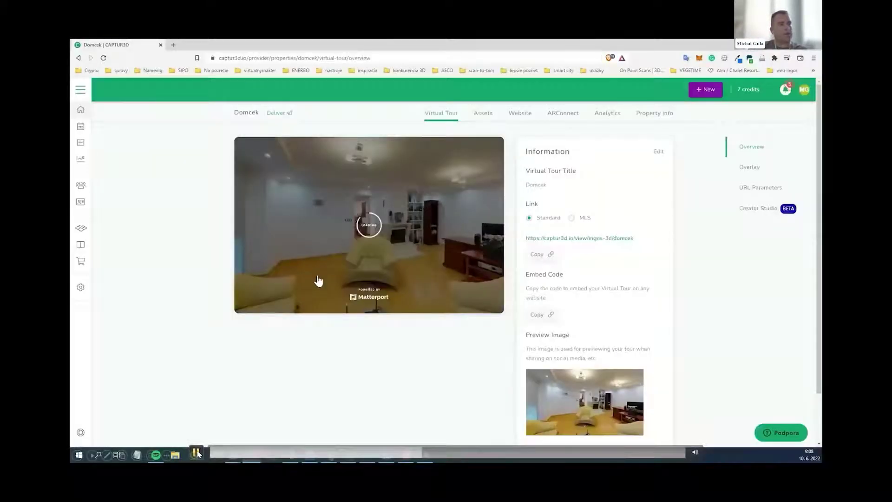
- Switch to CAPTUR3D, enter the Creator Studio for the Domcek virtual tour, and remove the placed francisciho_uav_scans.glb asset
left_click(197, 453)
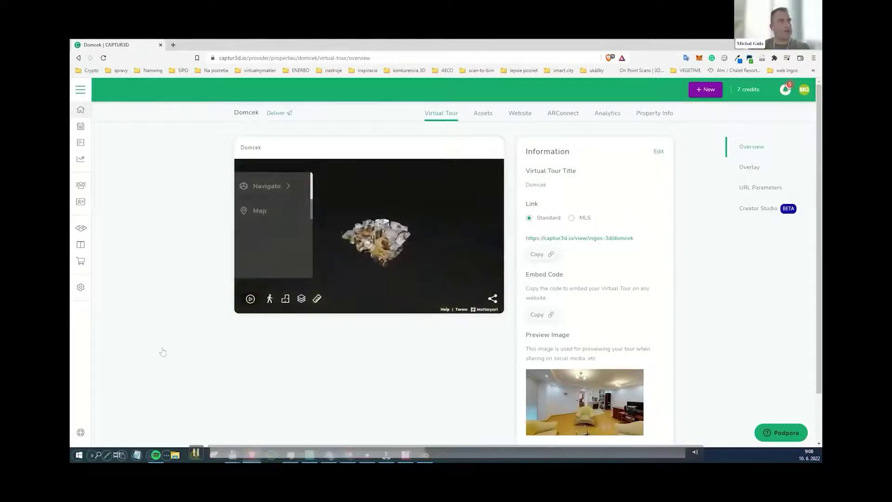
left_click(757, 210)
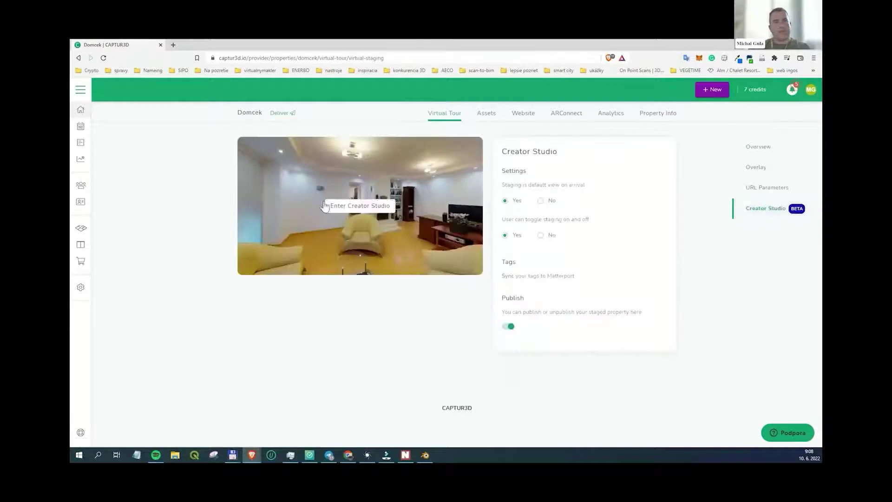
left_click(349, 209)
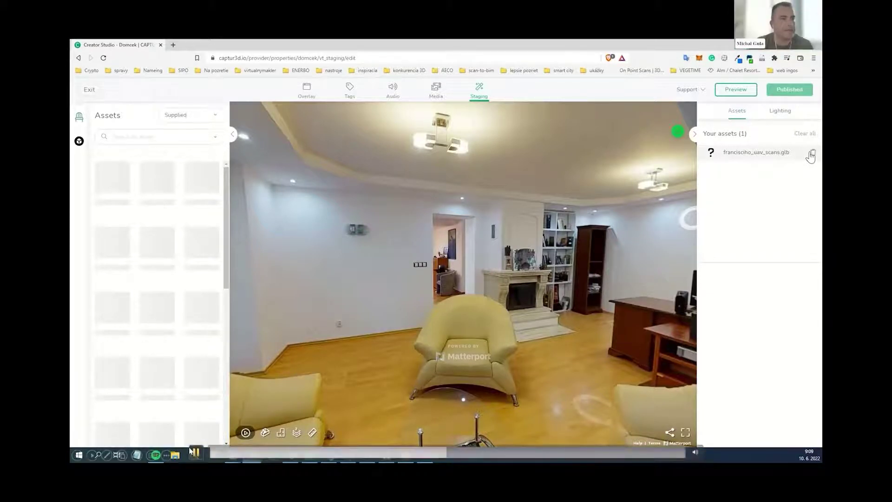
left_click(813, 153)
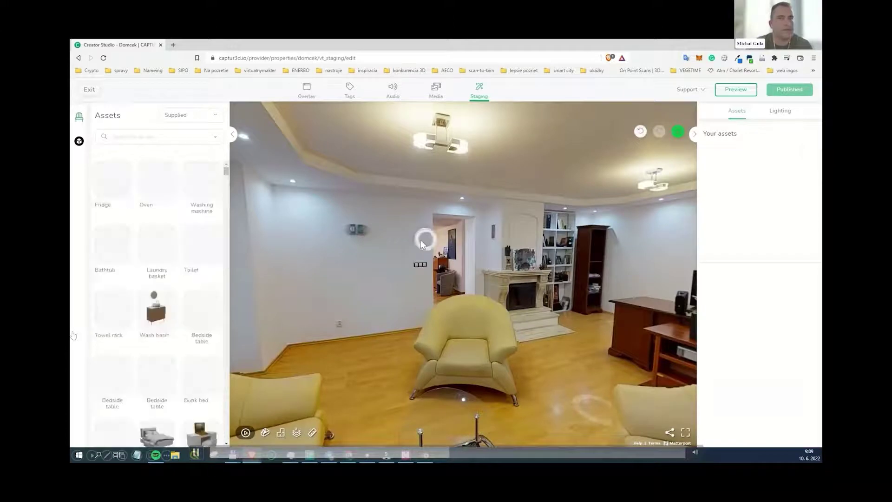
- Switch the tour to its dollhouse view and examine the house scan from the outside
left_click_drag(397, 235, 444, 225)
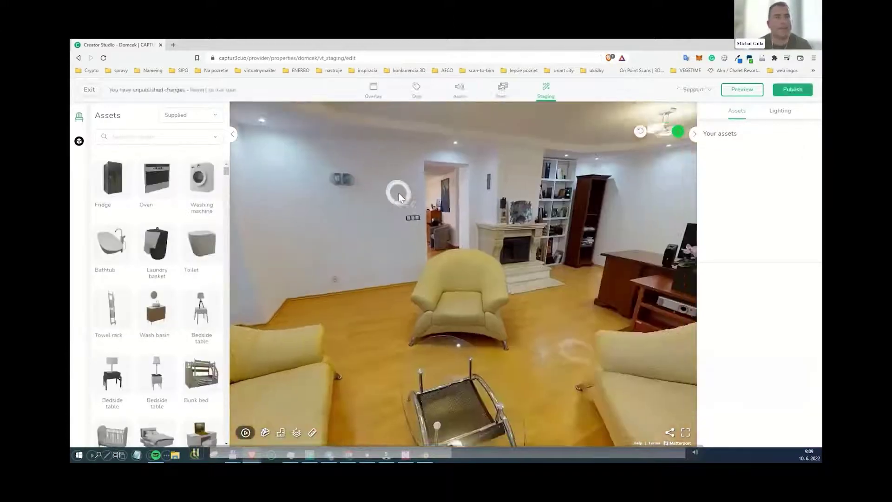
left_click(265, 432)
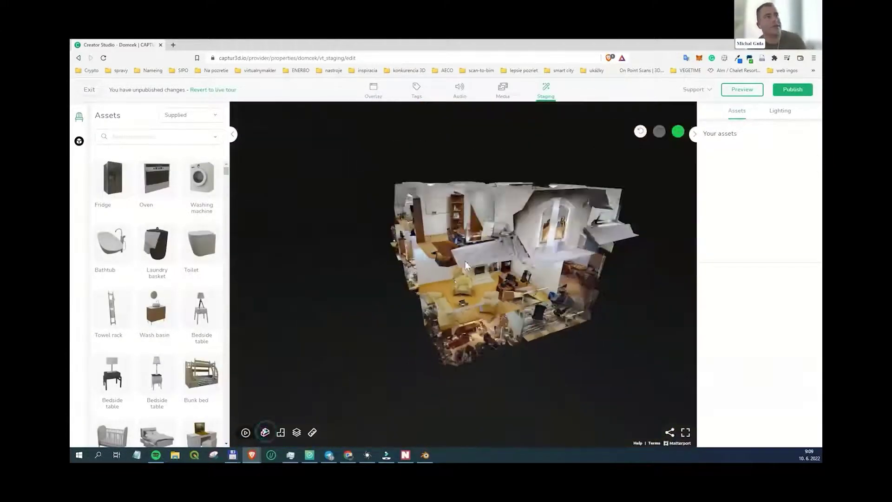
left_click_drag(493, 250, 358, 275)
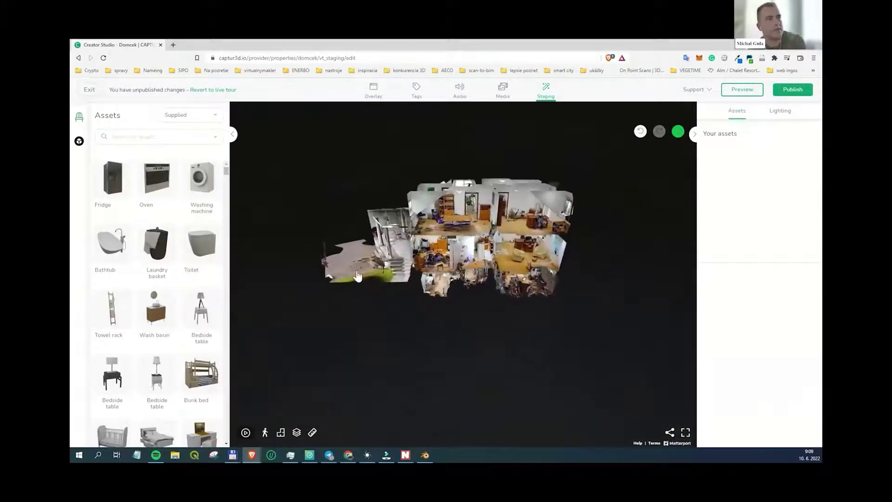
left_click_drag(451, 242, 458, 258)
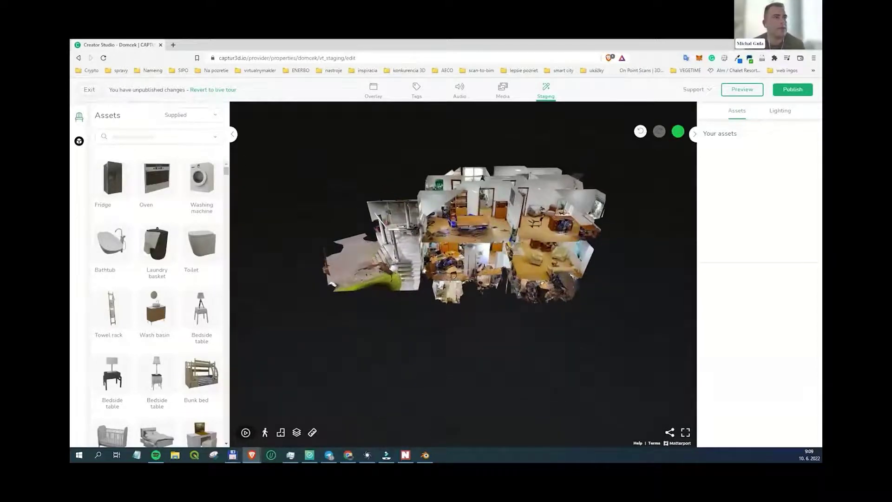
- Upload domcek.glb from the Sabinovska domcek folder to the Creator Studio as a custom 3D asset
left_click(191, 116)
left_click(180, 149)
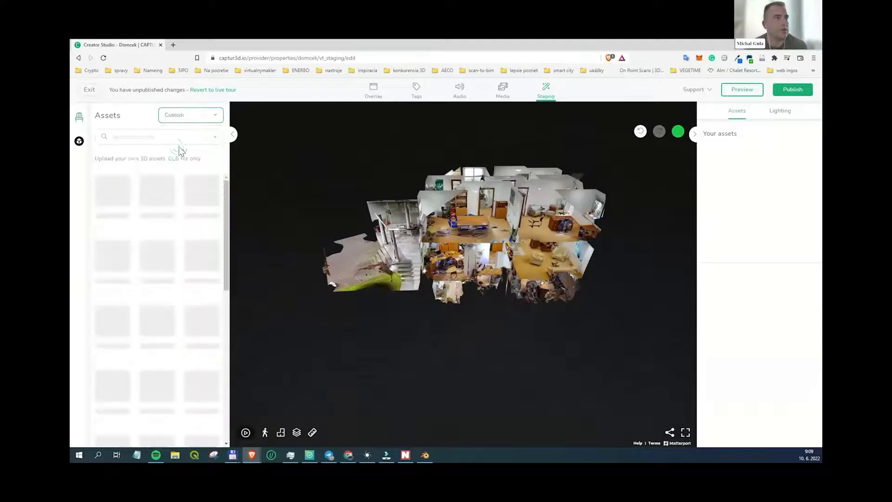
left_click(103, 159)
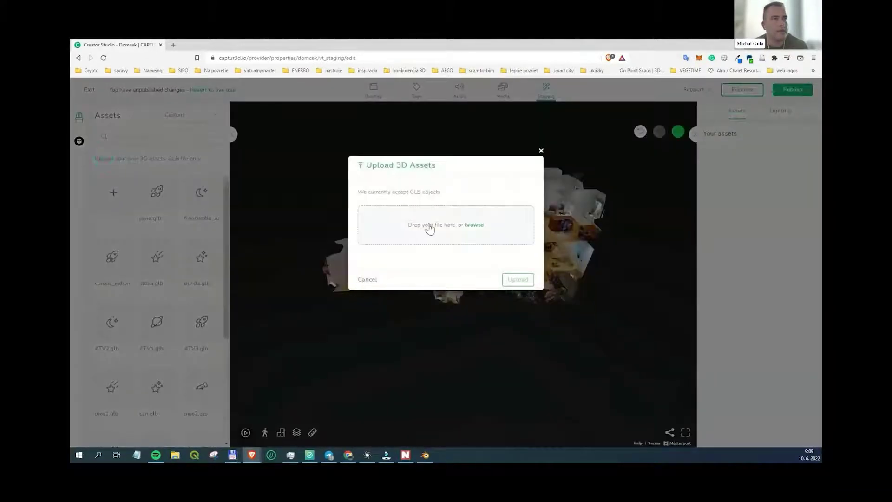
mouse_move(232, 454)
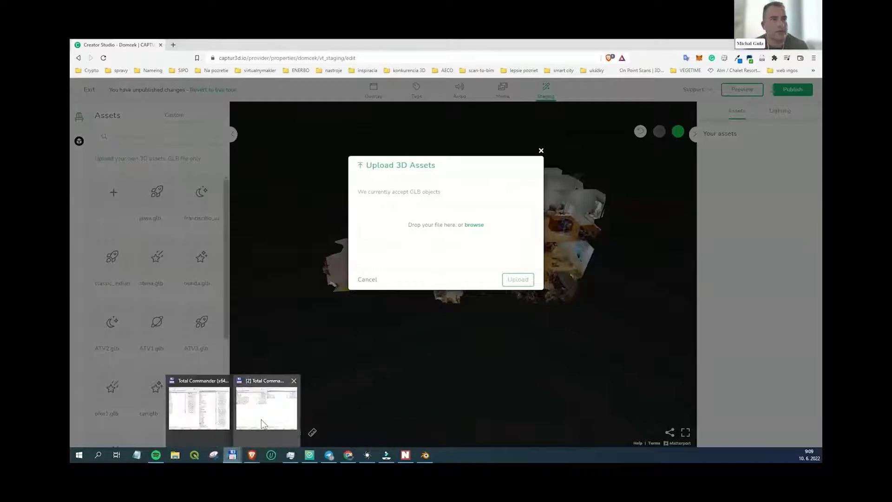
left_click(261, 419)
left_click_drag(463, 74, 820, 98)
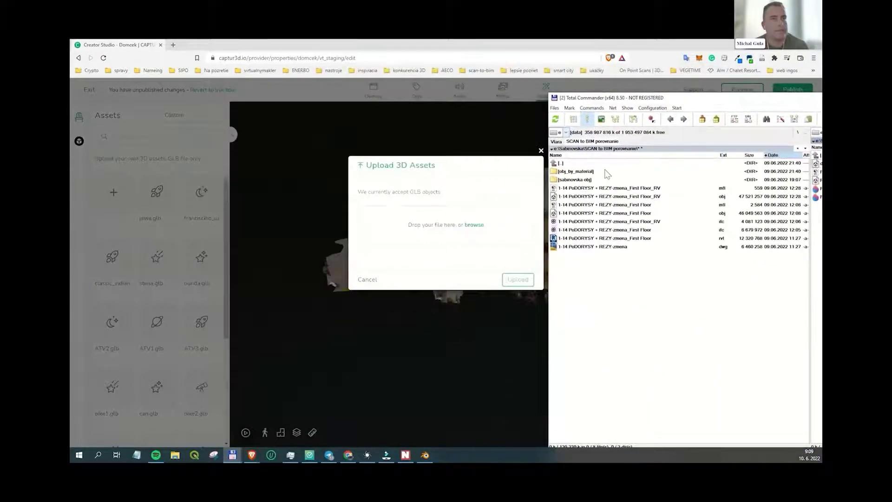
double_click(592, 161)
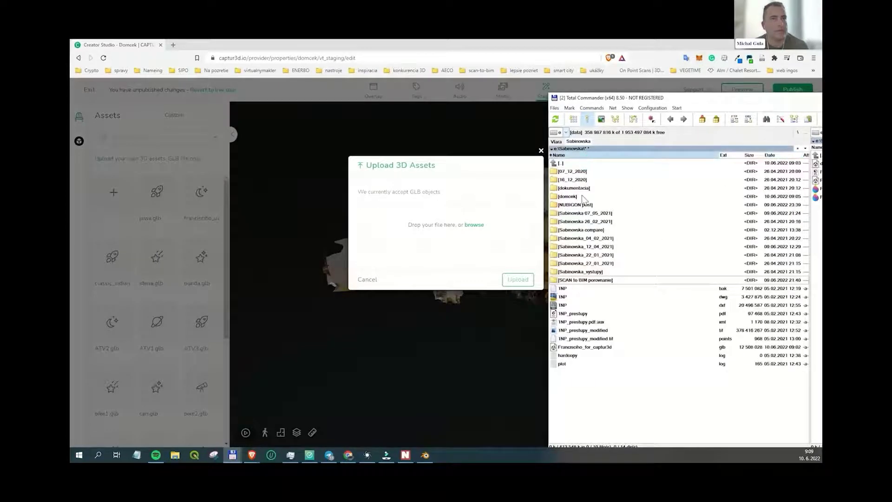
double_click(582, 195)
left_click_drag(567, 171, 412, 220)
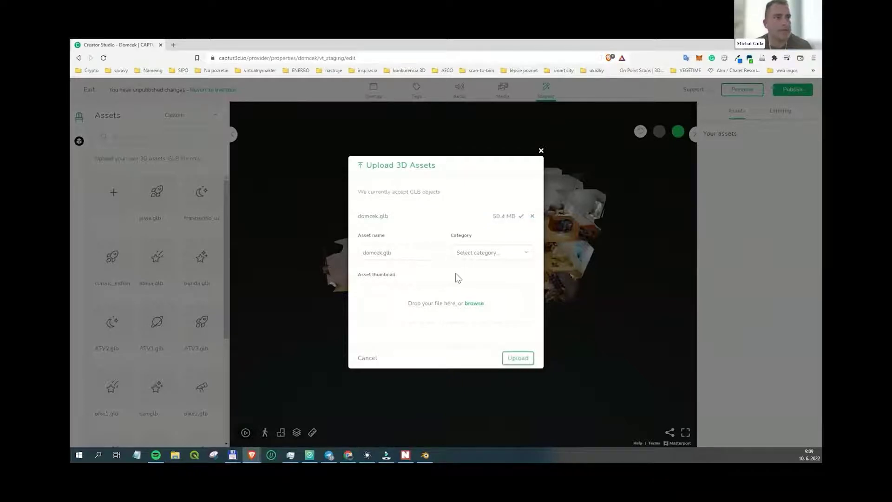
left_click(514, 361)
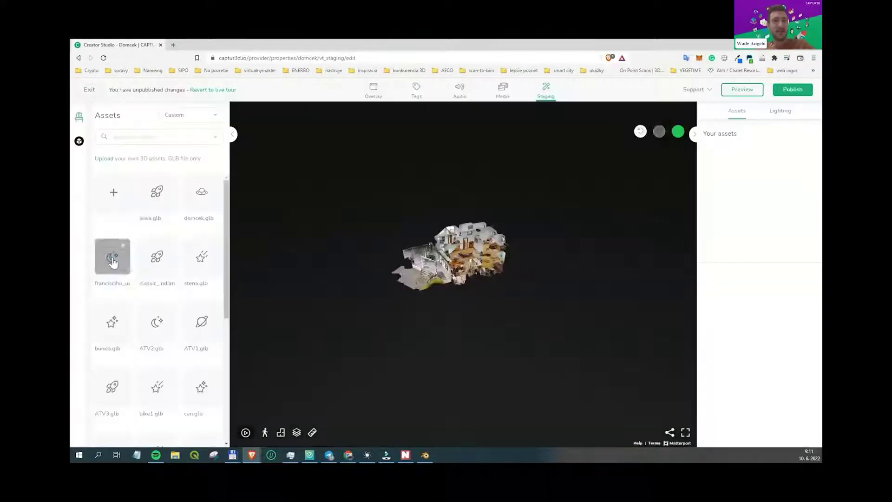
- Place the custom francisciho_uav_scans.glb asset beside the dollhouse scan and rotate it roughly upright
left_click(407, 272)
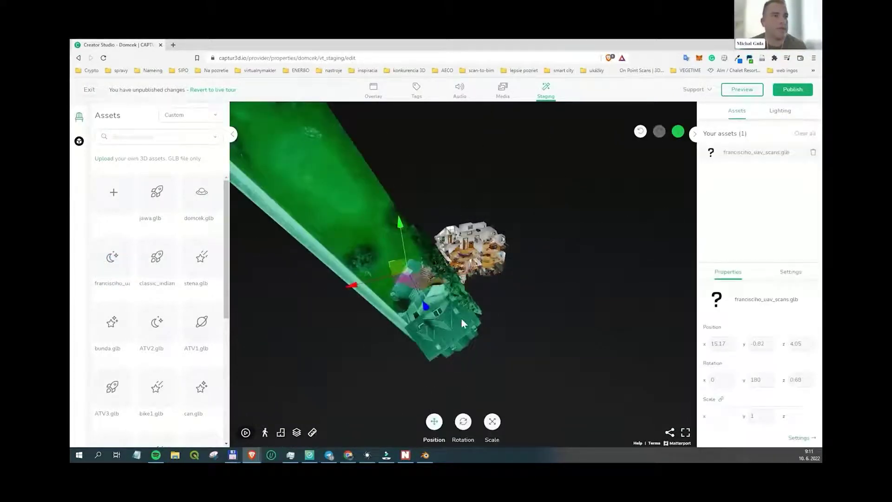
left_click_drag(464, 320, 507, 248)
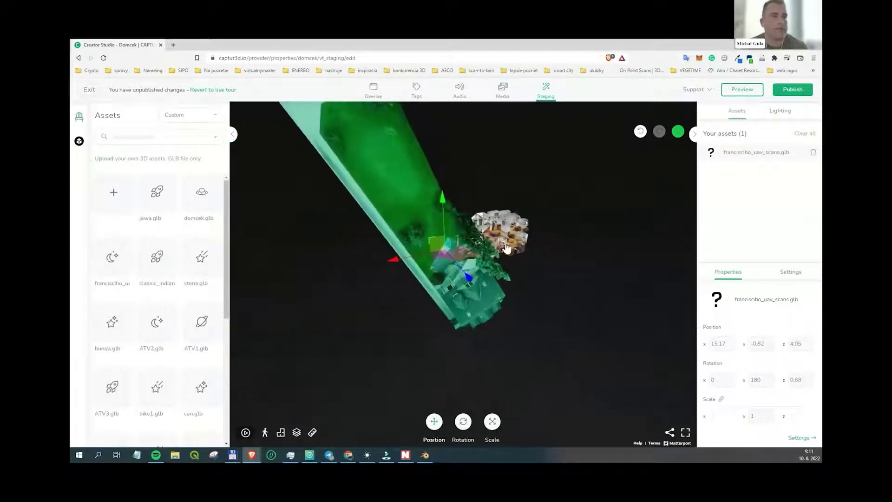
left_click(463, 422)
left_click_drag(464, 223, 461, 273)
left_click_drag(542, 264, 499, 238)
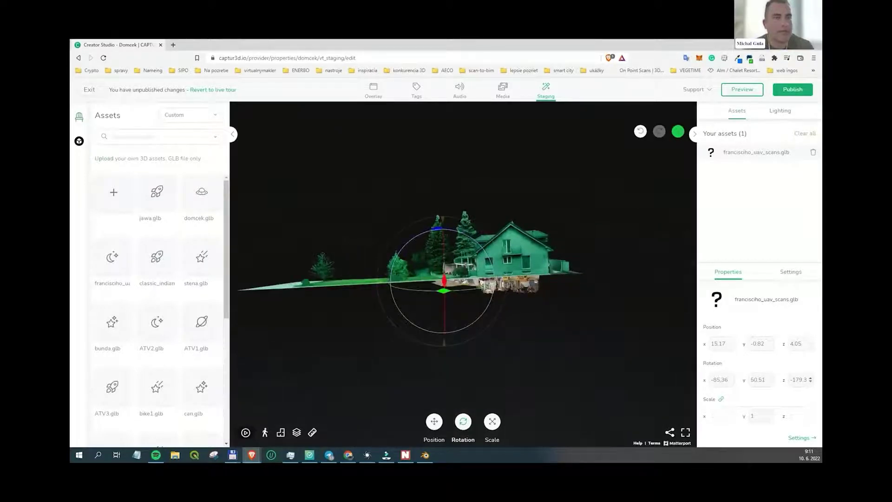
- Set the placed house model's Z rotation to 180 and its X rotation to -90
left_click(801, 380)
key("ctrl+a")
type("-180")
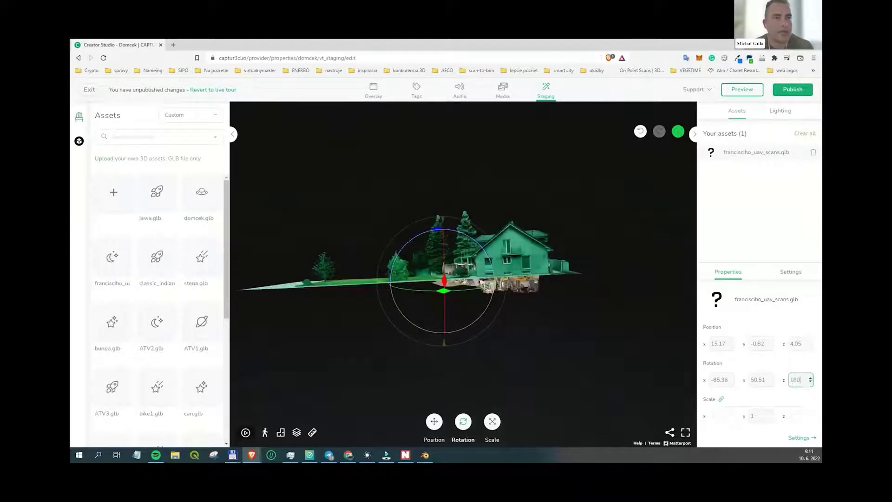
double_click(723, 380)
type("90")
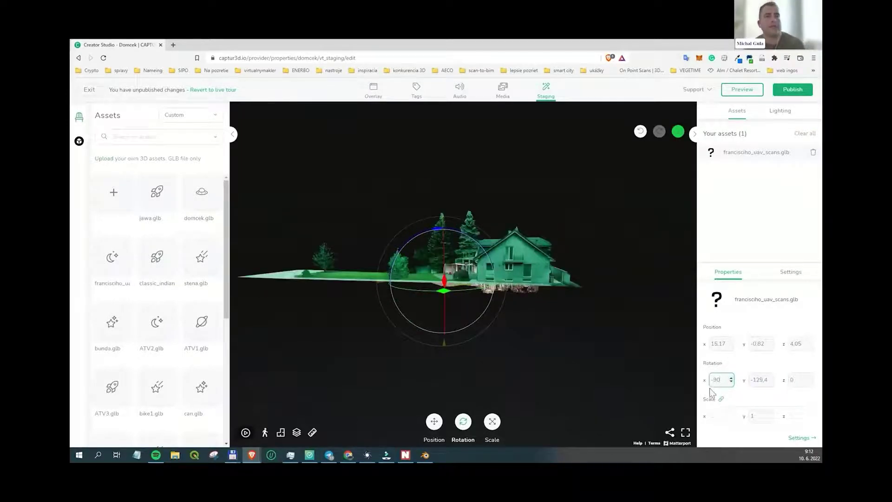
- Move the house model horizontally to about X 15.36, Z 4.34, bringing its terrace over the scanned terrace
left_click_drag(547, 287, 572, 330)
left_click(572, 330)
scroll(531, 270, "up", 6)
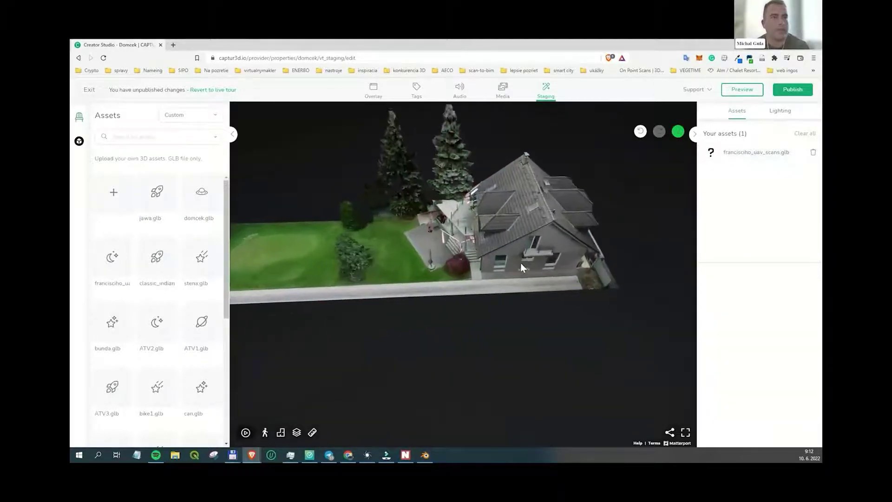
left_click_drag(539, 259, 554, 276)
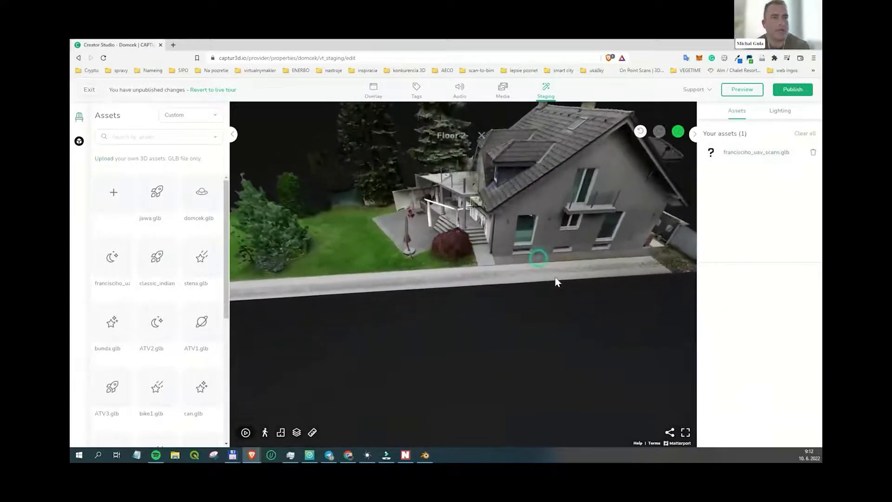
left_click(557, 276)
left_click(434, 421)
left_click_drag(358, 243, 411, 230)
left_click_drag(390, 178, 397, 197)
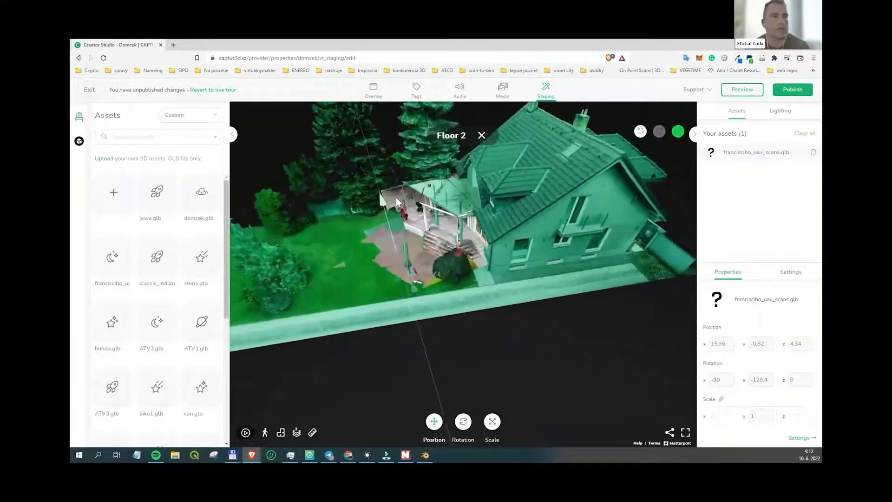
- Rotate the house model to about -115 on Y, lower it to Y -2.1 and shift it to about X 16.59, Z 2.74
left_click_drag(519, 280, 465, 288)
left_click(434, 421)
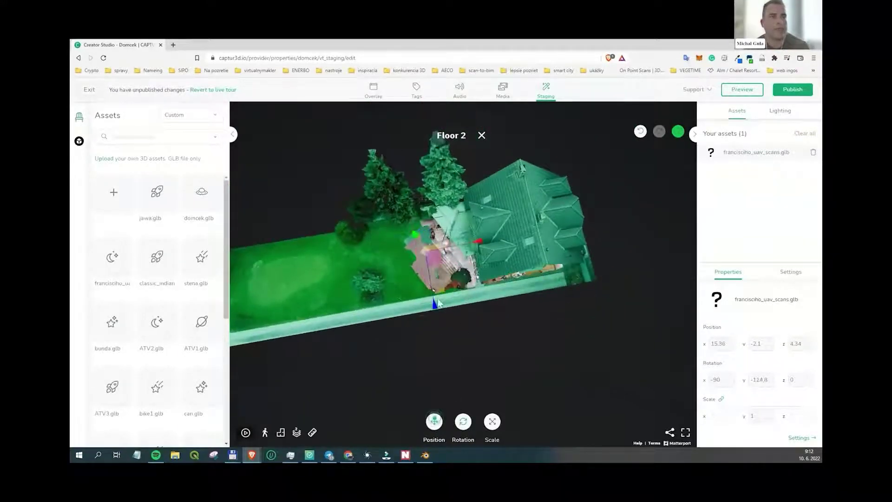
left_click_drag(436, 261, 431, 271)
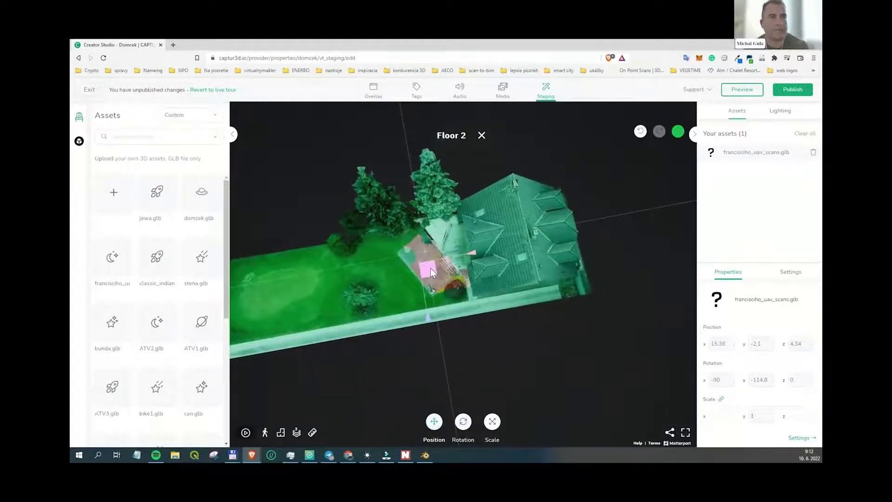
left_click_drag(488, 352, 478, 299)
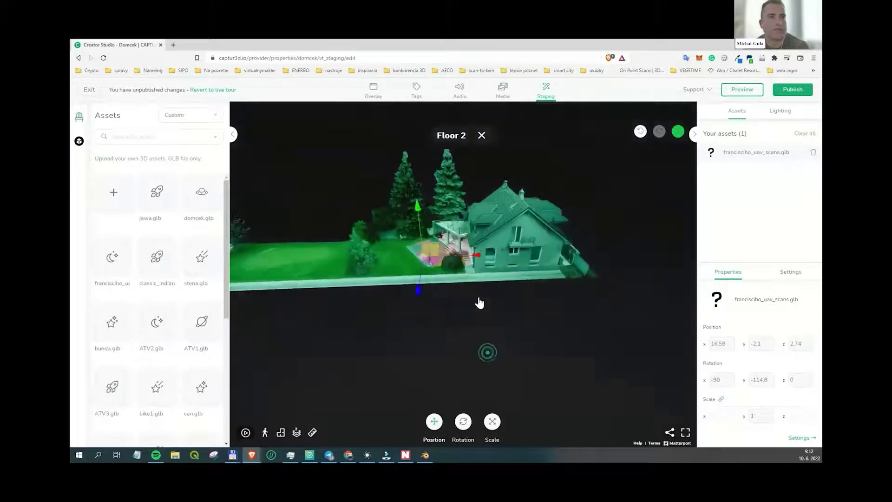
left_click(480, 302)
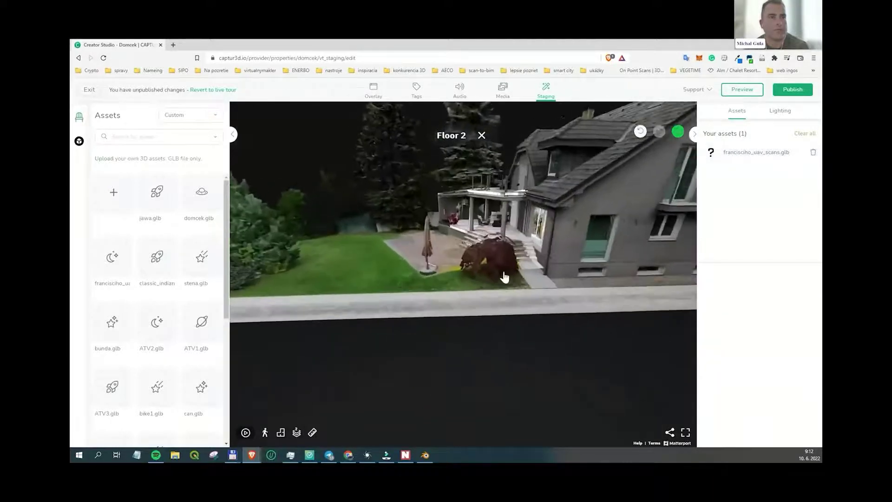
- Fine-tune the house model's height against the scanned terrace, deselect it and check the alignment from different sides
left_click(389, 319)
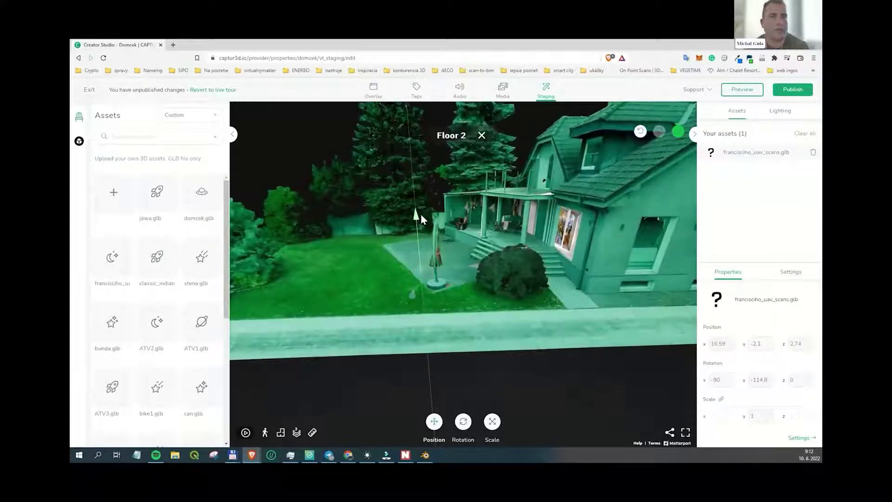
left_click_drag(422, 213, 422, 214)
left_click(554, 377)
left_click_drag(553, 246, 561, 302)
scroll(508, 251, "down", 5)
left_click_drag(526, 270, 474, 256)
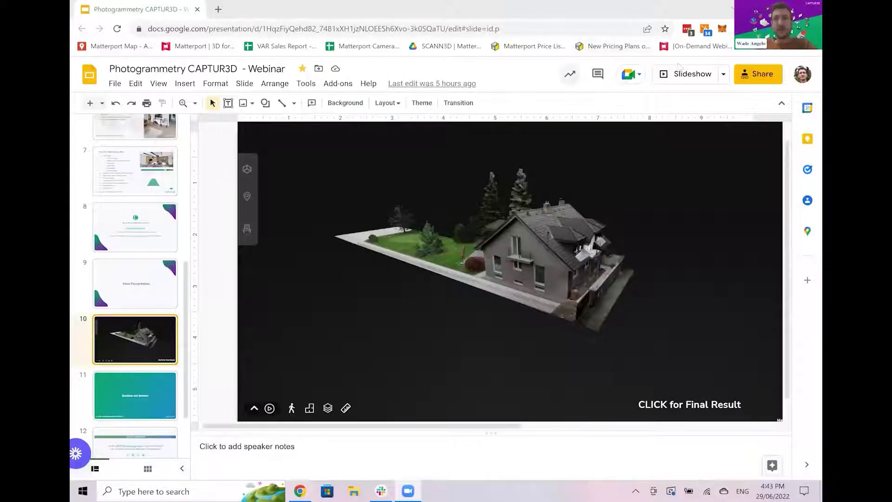
- Present the house slide in Google Slides and open its linked final Domcek virtual tour in the browser
left_click(690, 76)
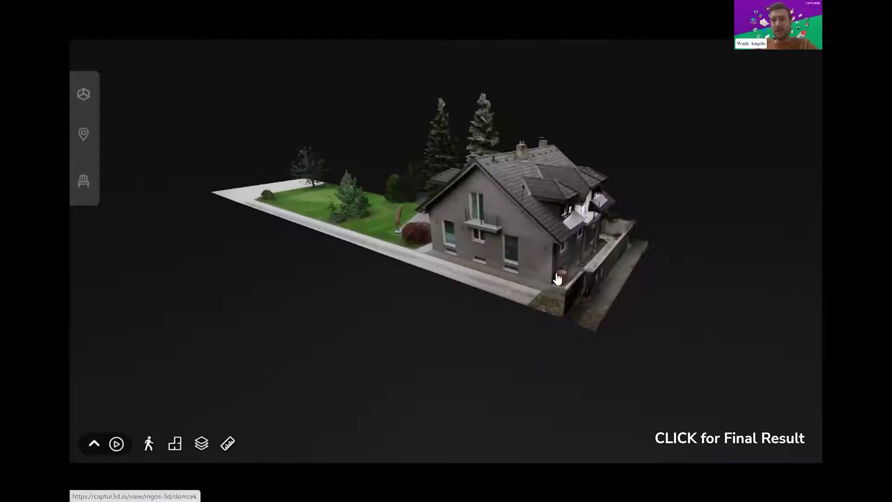
left_click(423, 268)
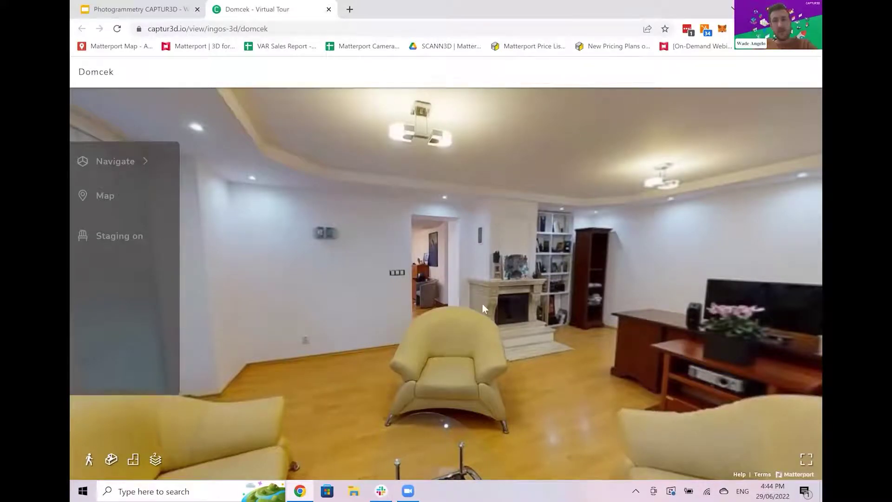
- Walk toward the fireplace in the tour's living room and switch the staging off and back on
left_click(406, 316)
left_click(459, 315)
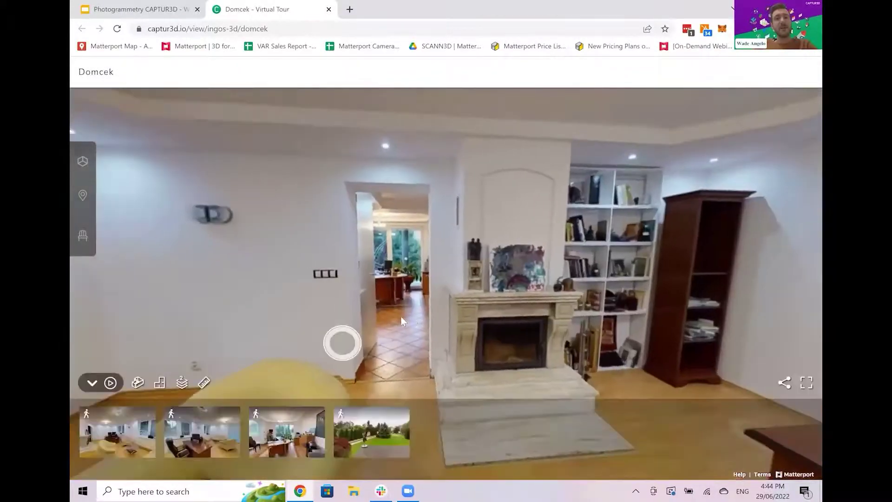
left_click_drag(343, 342, 399, 316)
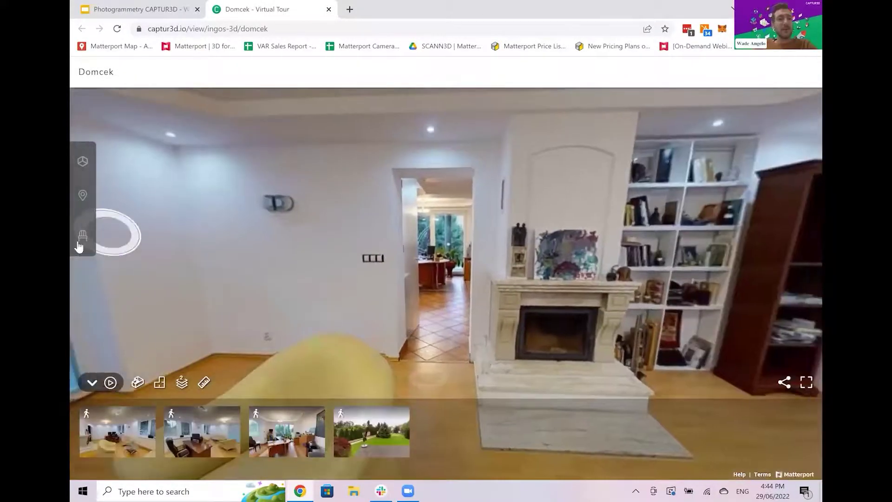
left_click(95, 238)
left_click(95, 239)
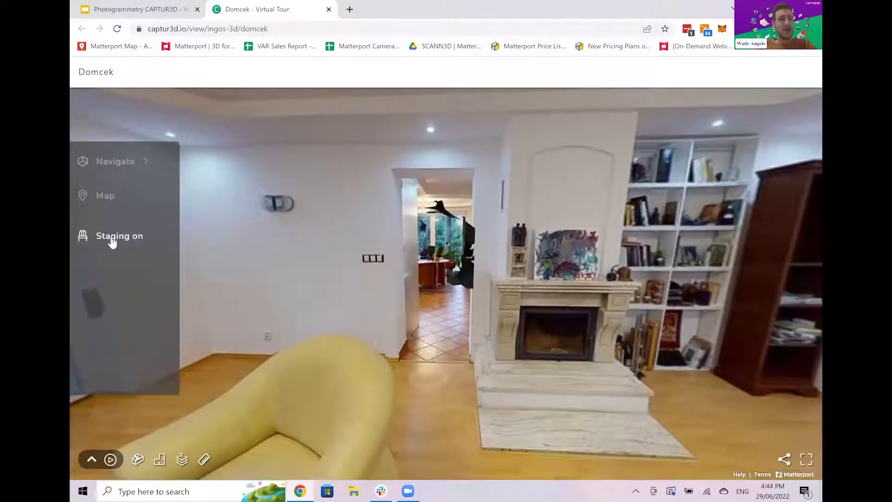
- Show the tour as a dollhouse, turn it to the terrace side and compare it with staging off and on
left_click(138, 460)
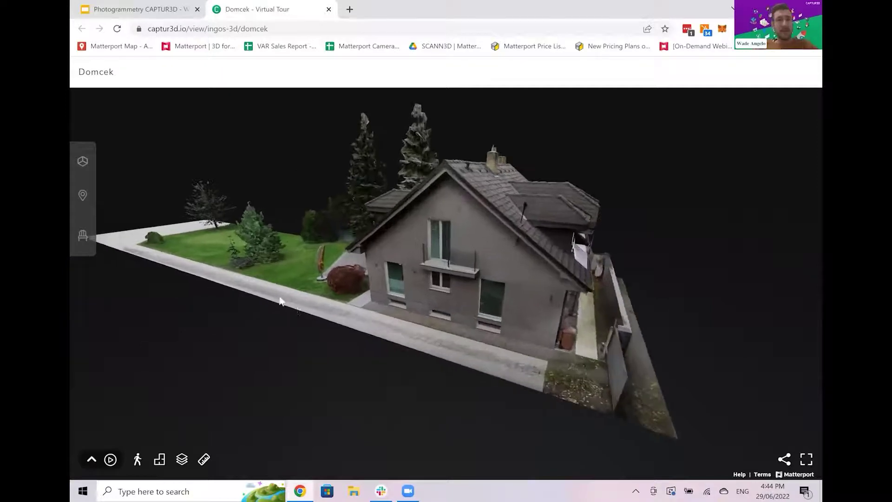
left_click_drag(369, 305, 432, 256)
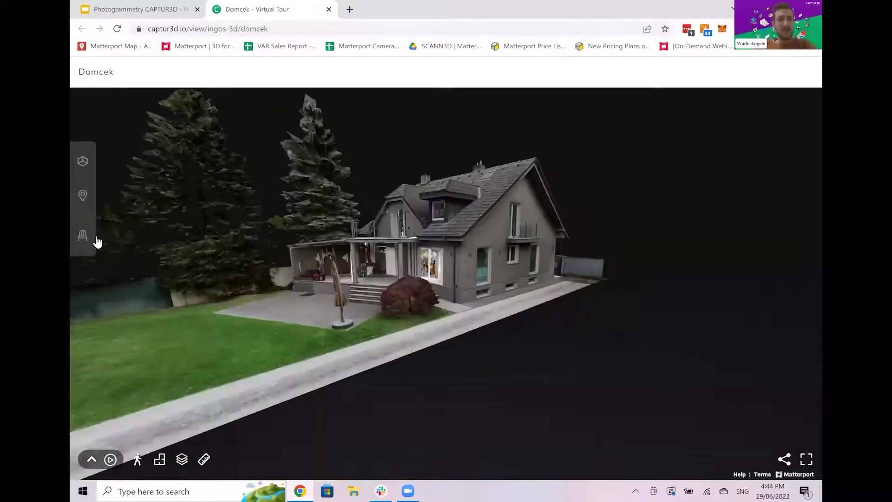
left_click(99, 241)
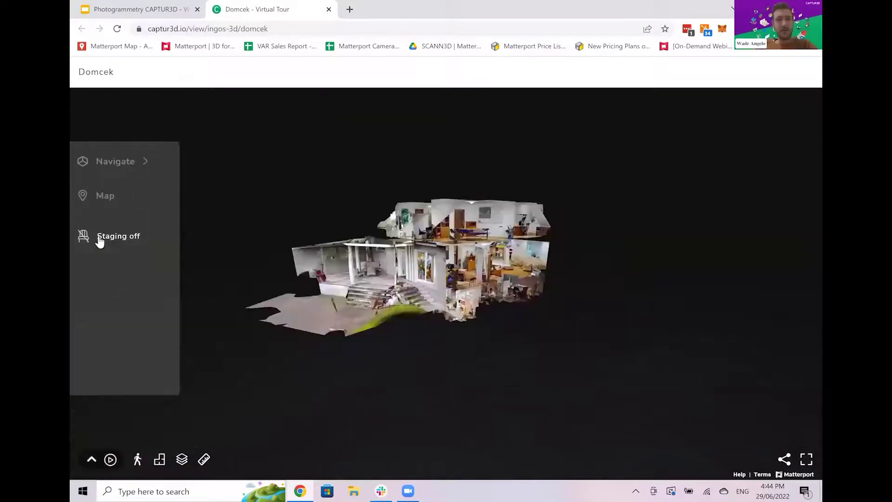
left_click(99, 240)
left_click_drag(453, 312, 443, 402)
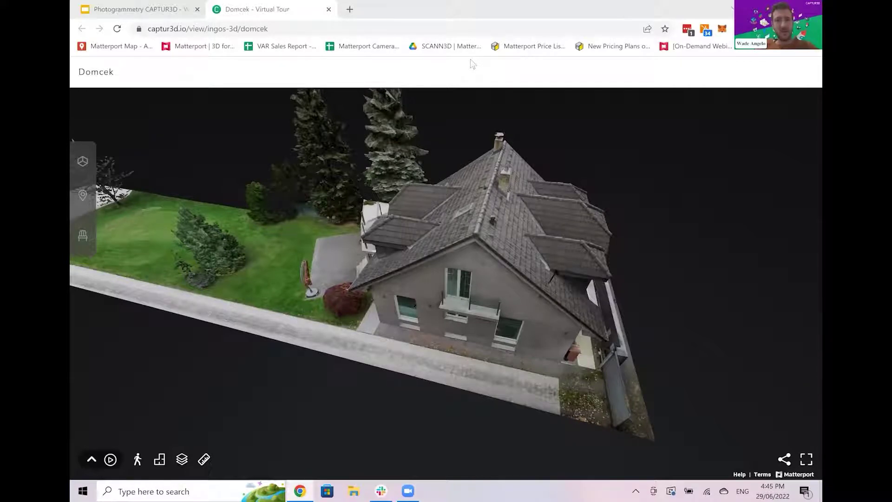
- Inspect the house and garden exterior from several angles, toggling the staging off and on before viewing the roof from above
left_click_drag(323, 331, 206, 299)
left_click_drag(219, 261, 313, 288)
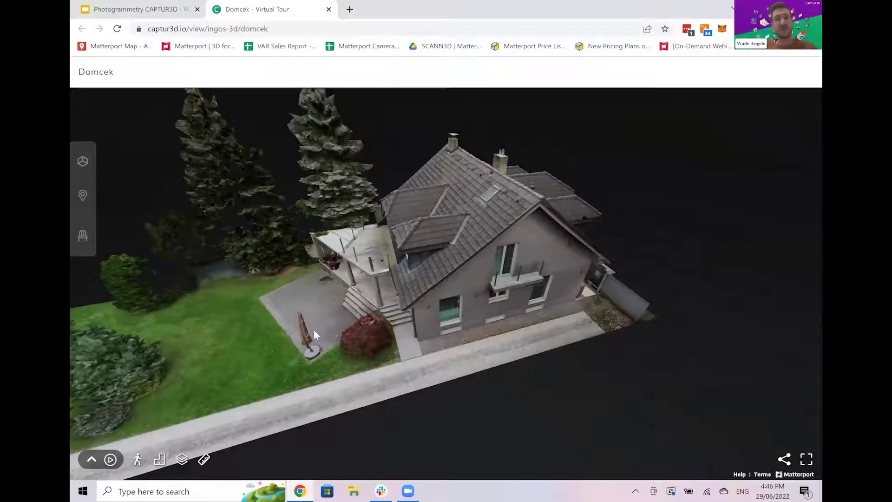
left_click_drag(260, 303, 337, 347)
left_click_drag(288, 330, 249, 292)
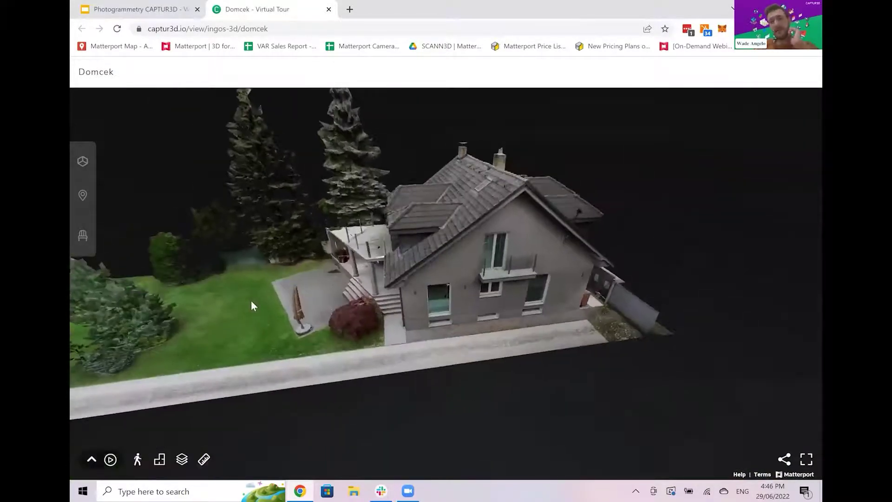
mouse_move(107, 209)
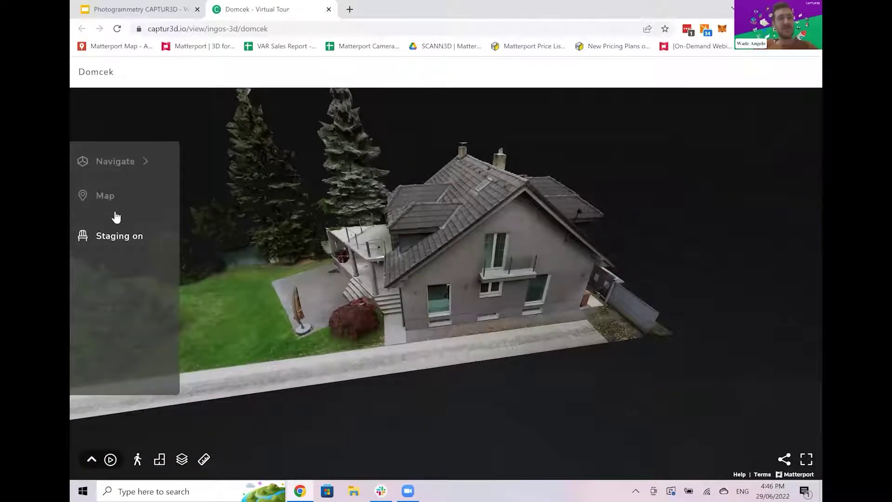
left_click(124, 237)
left_click(123, 237)
left_click_drag(227, 282, 239, 442)
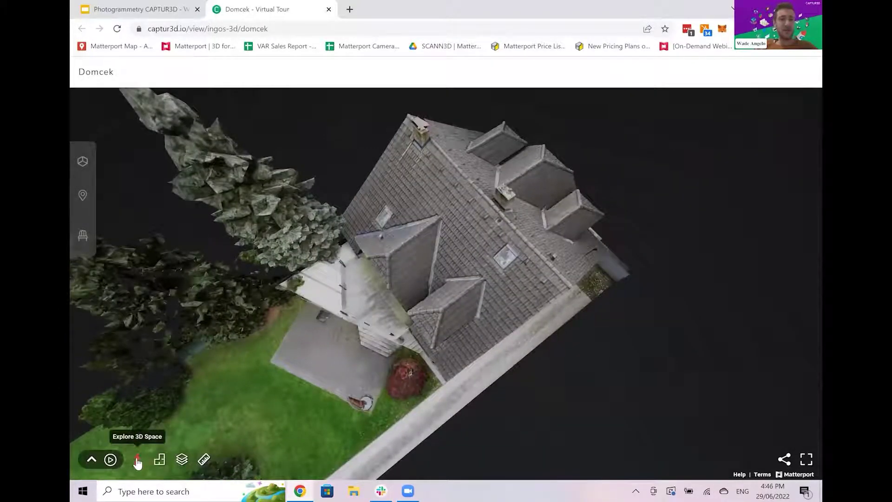
- Return to the interior 3D space and look around the room with the desk and fireplace
scroll(340, 341, "up", 4)
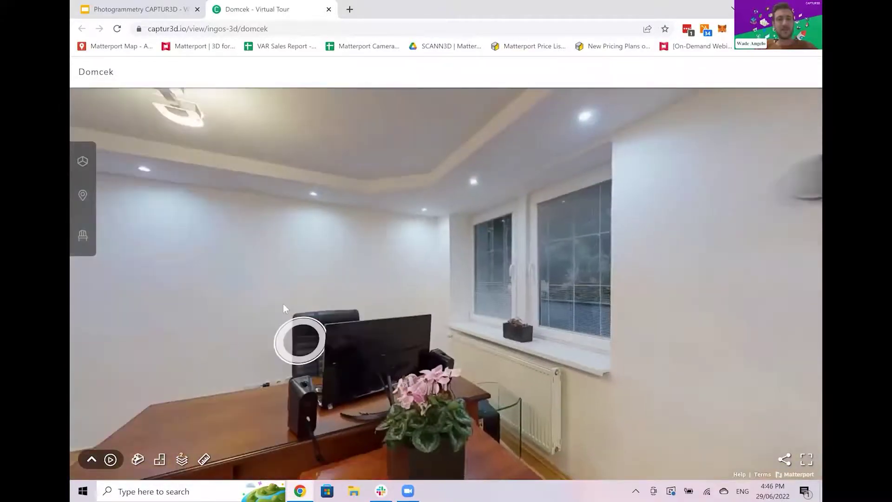
left_click_drag(282, 304, 450, 346)
left_click_drag(222, 357, 284, 303)
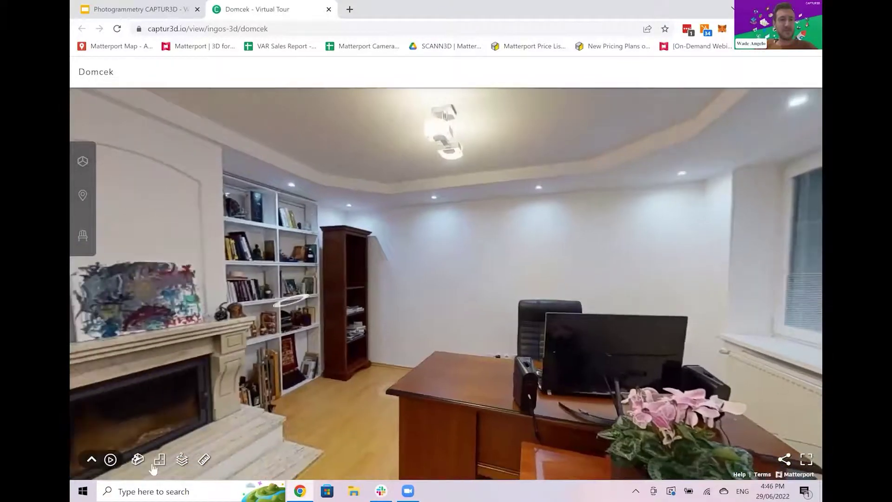
- Open the Floor 2 floor plan and examine the house and garden model from above
left_click(159, 462)
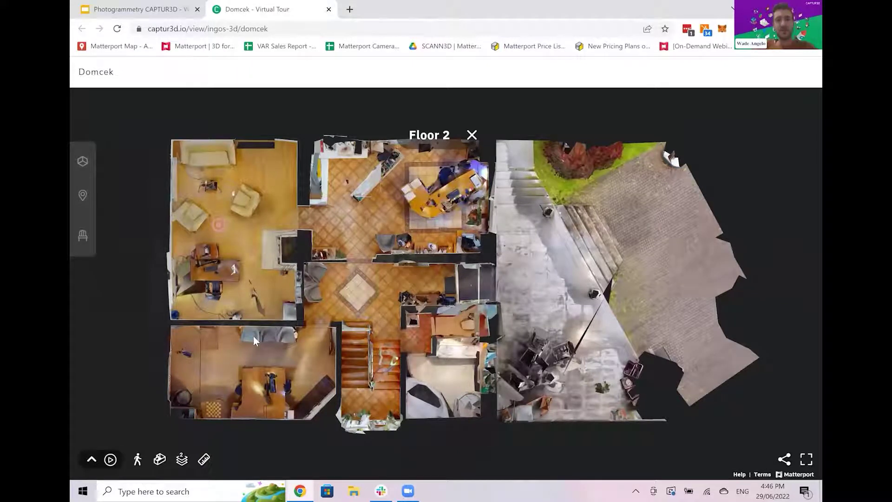
left_click(551, 189)
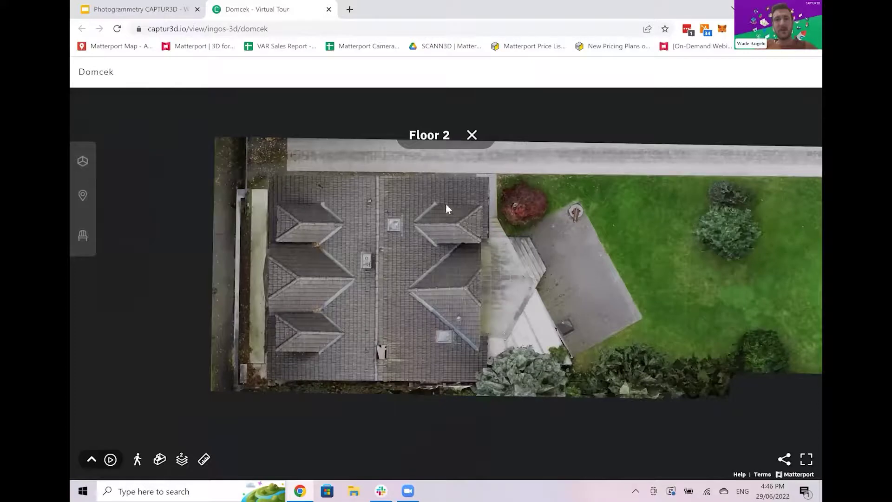
key("Right")
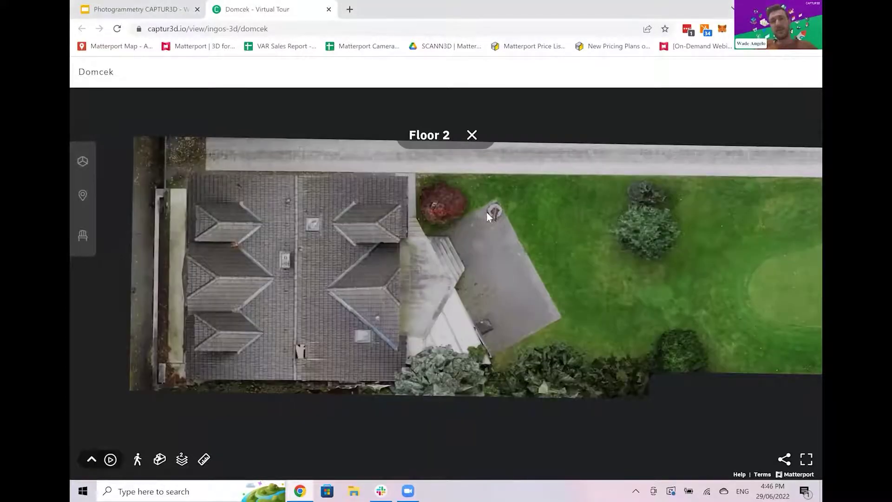